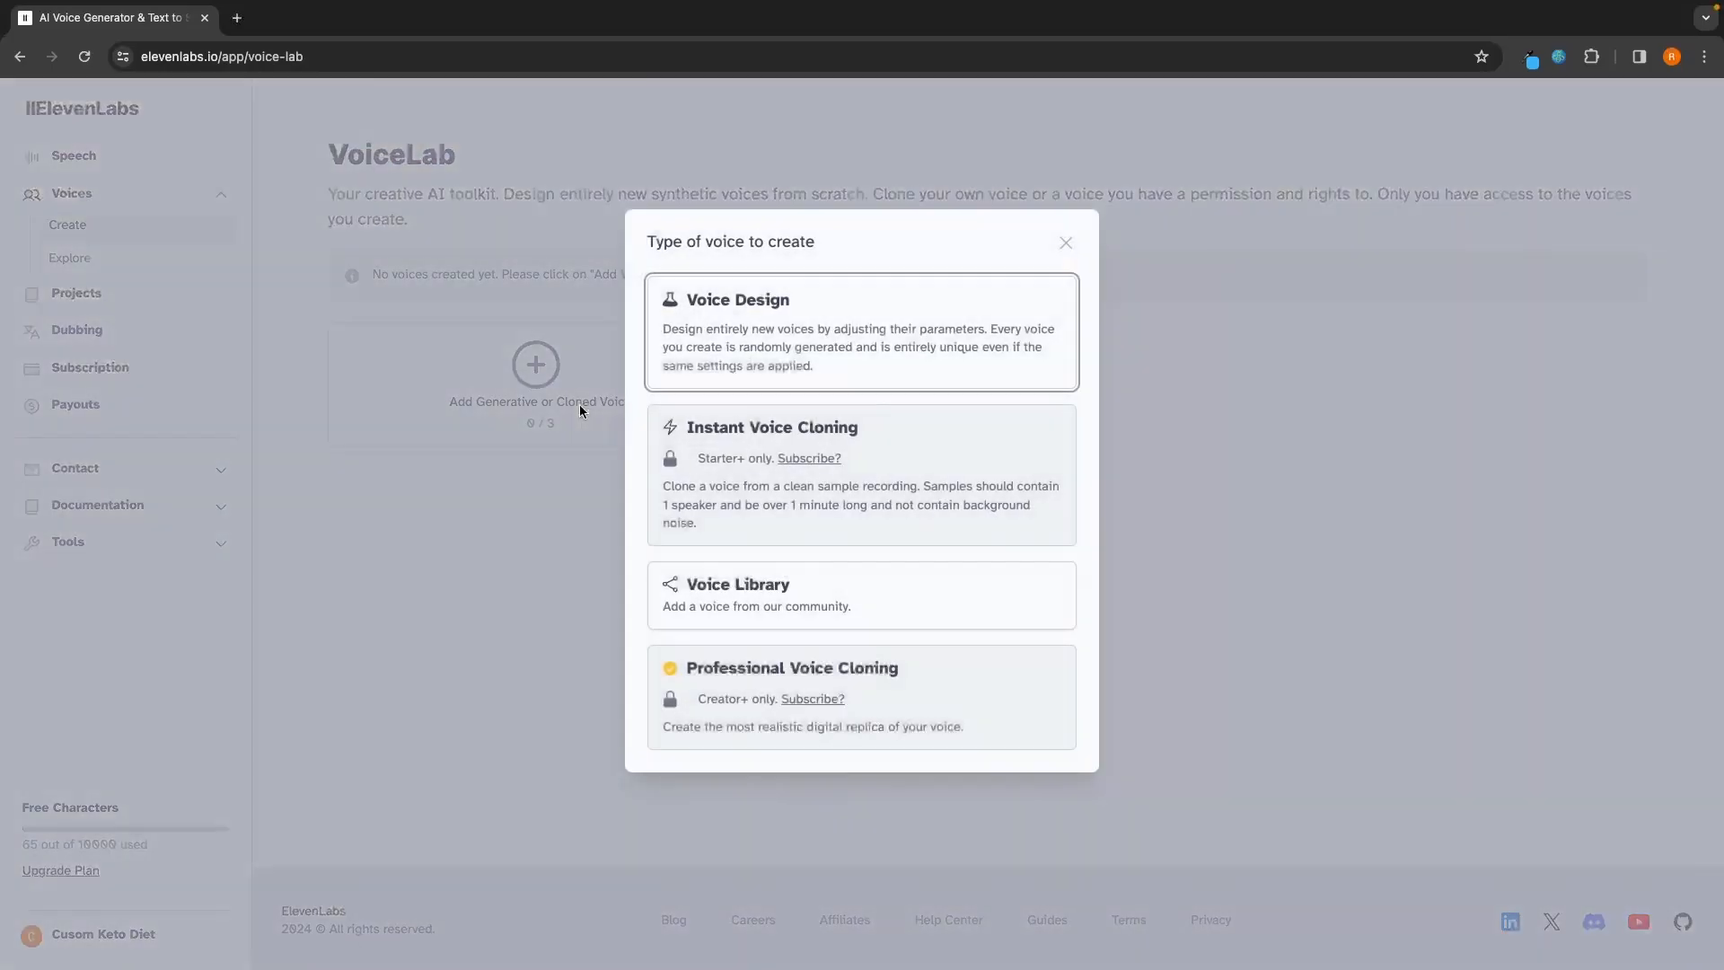
Step: Open the subscription plans from the Instant Voice Cloning option and check which features the Starter plan includes
{"action": "left_click", "coordinate": [677, 424]}
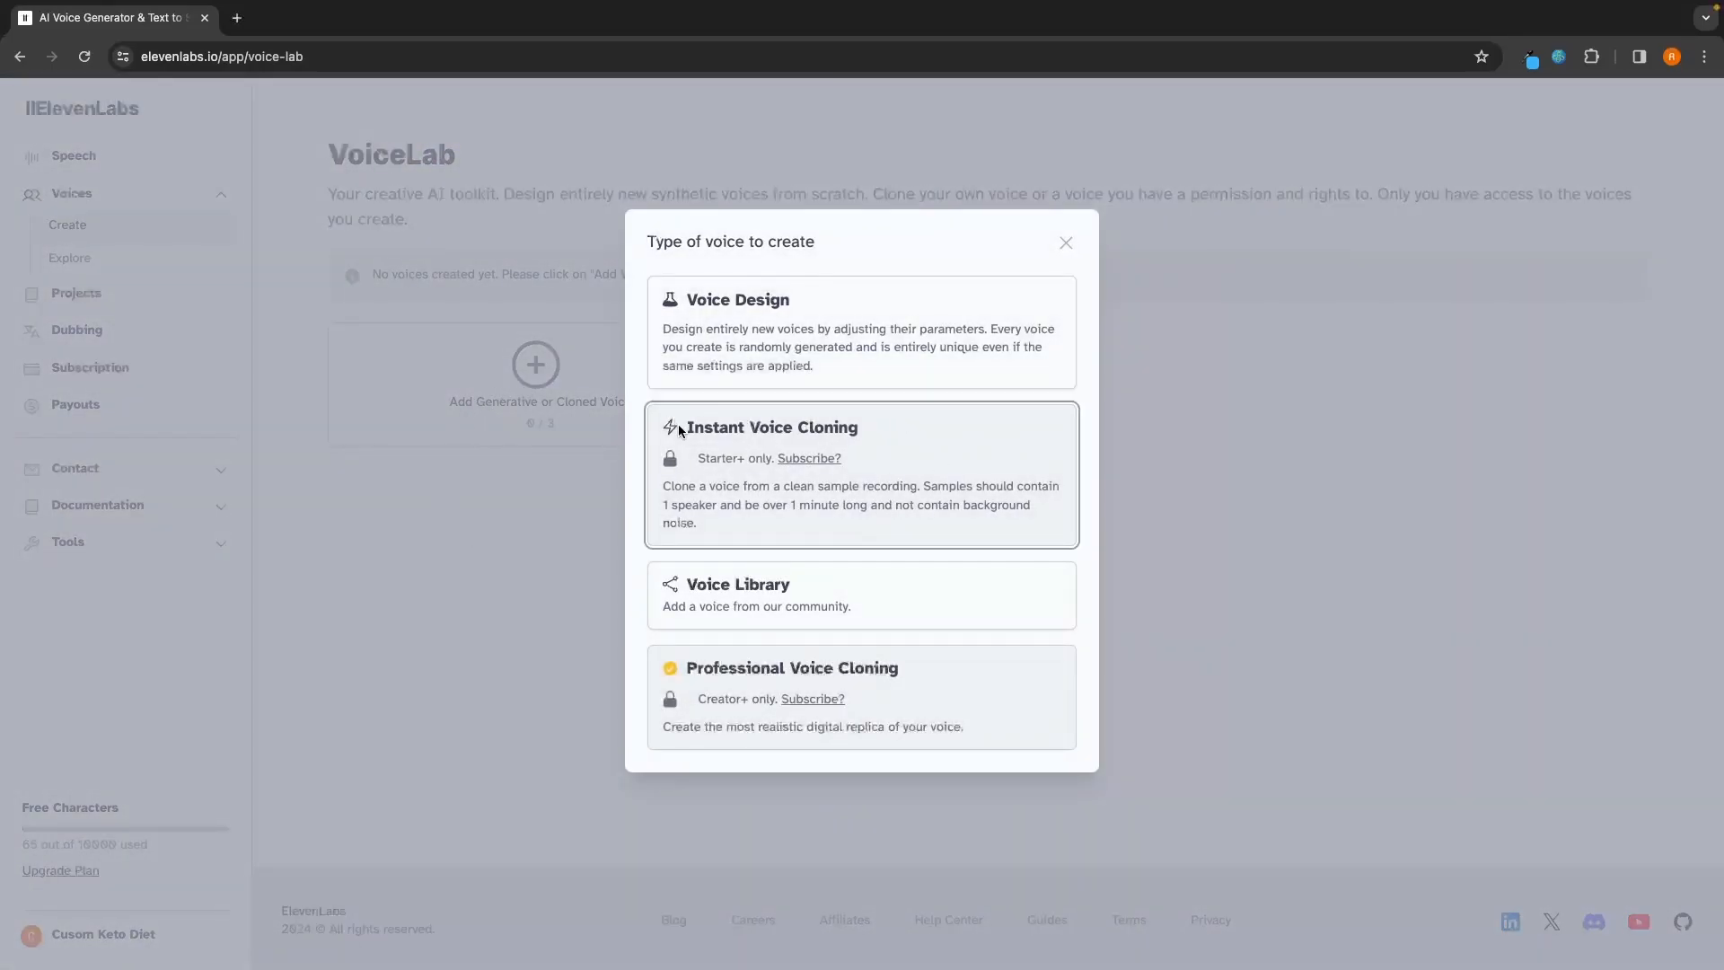
{"action": "left_click", "coordinate": [811, 459]}
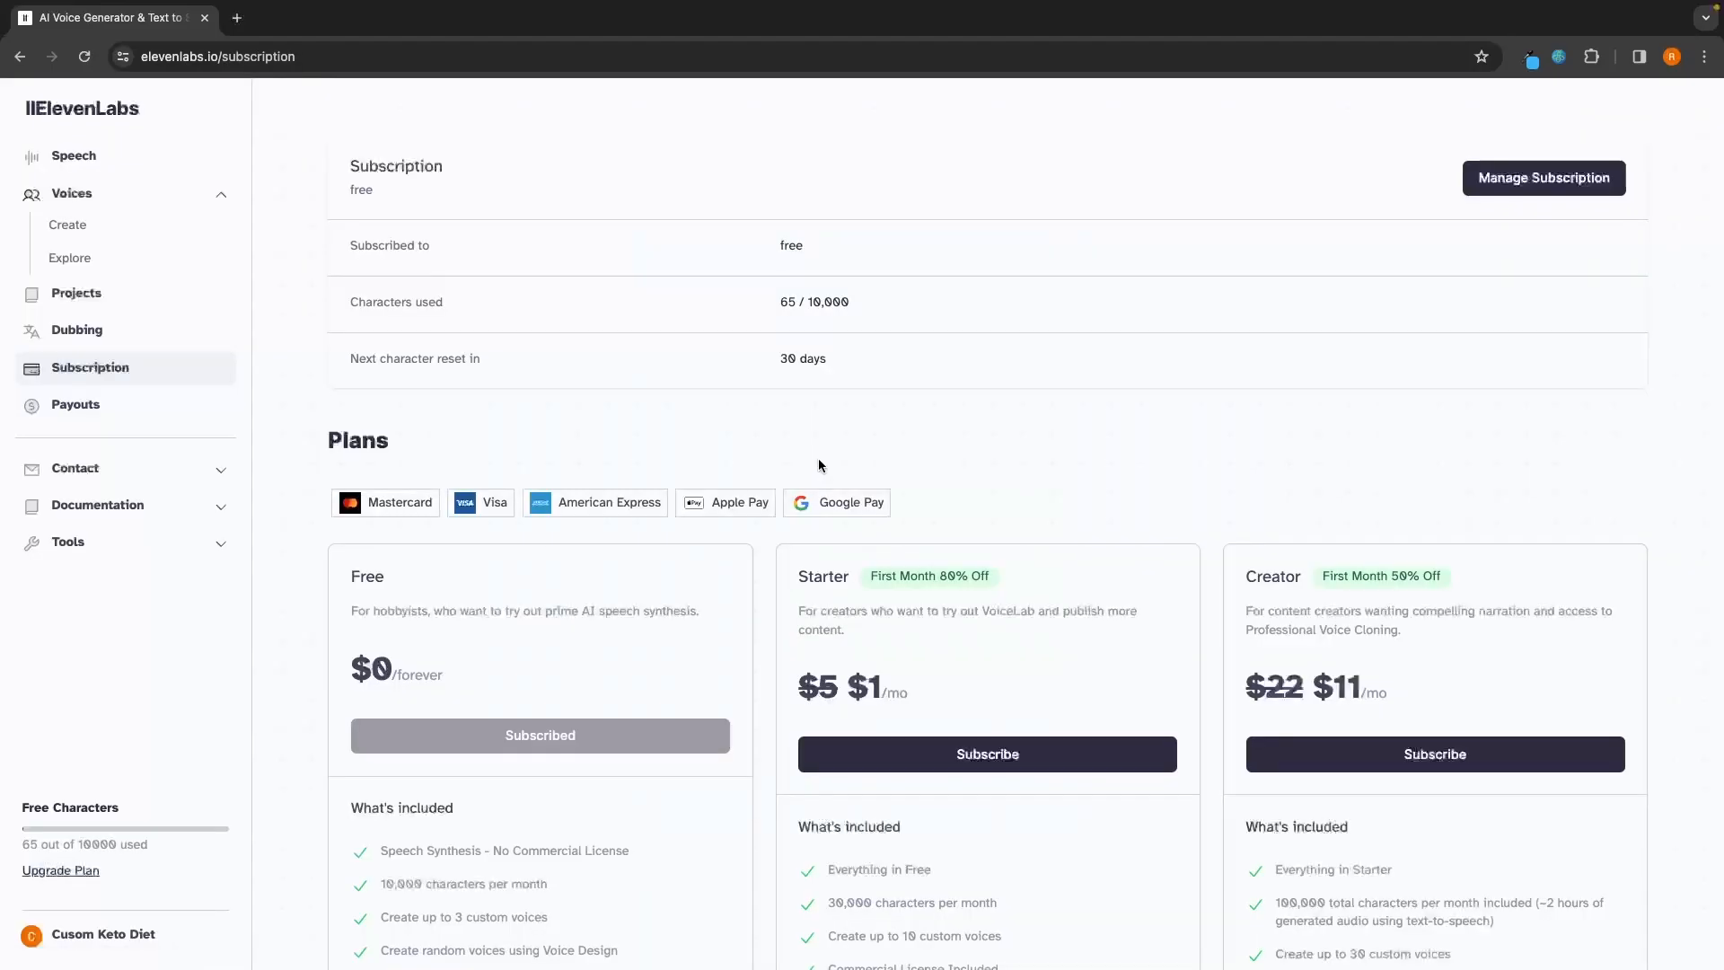
{"action": "scroll", "coordinate": [949, 471], "scroll_direction": "down", "scroll_amount": 2}
{"action": "scroll", "coordinate": [946, 467], "scroll_direction": "down", "scroll_amount": 3}
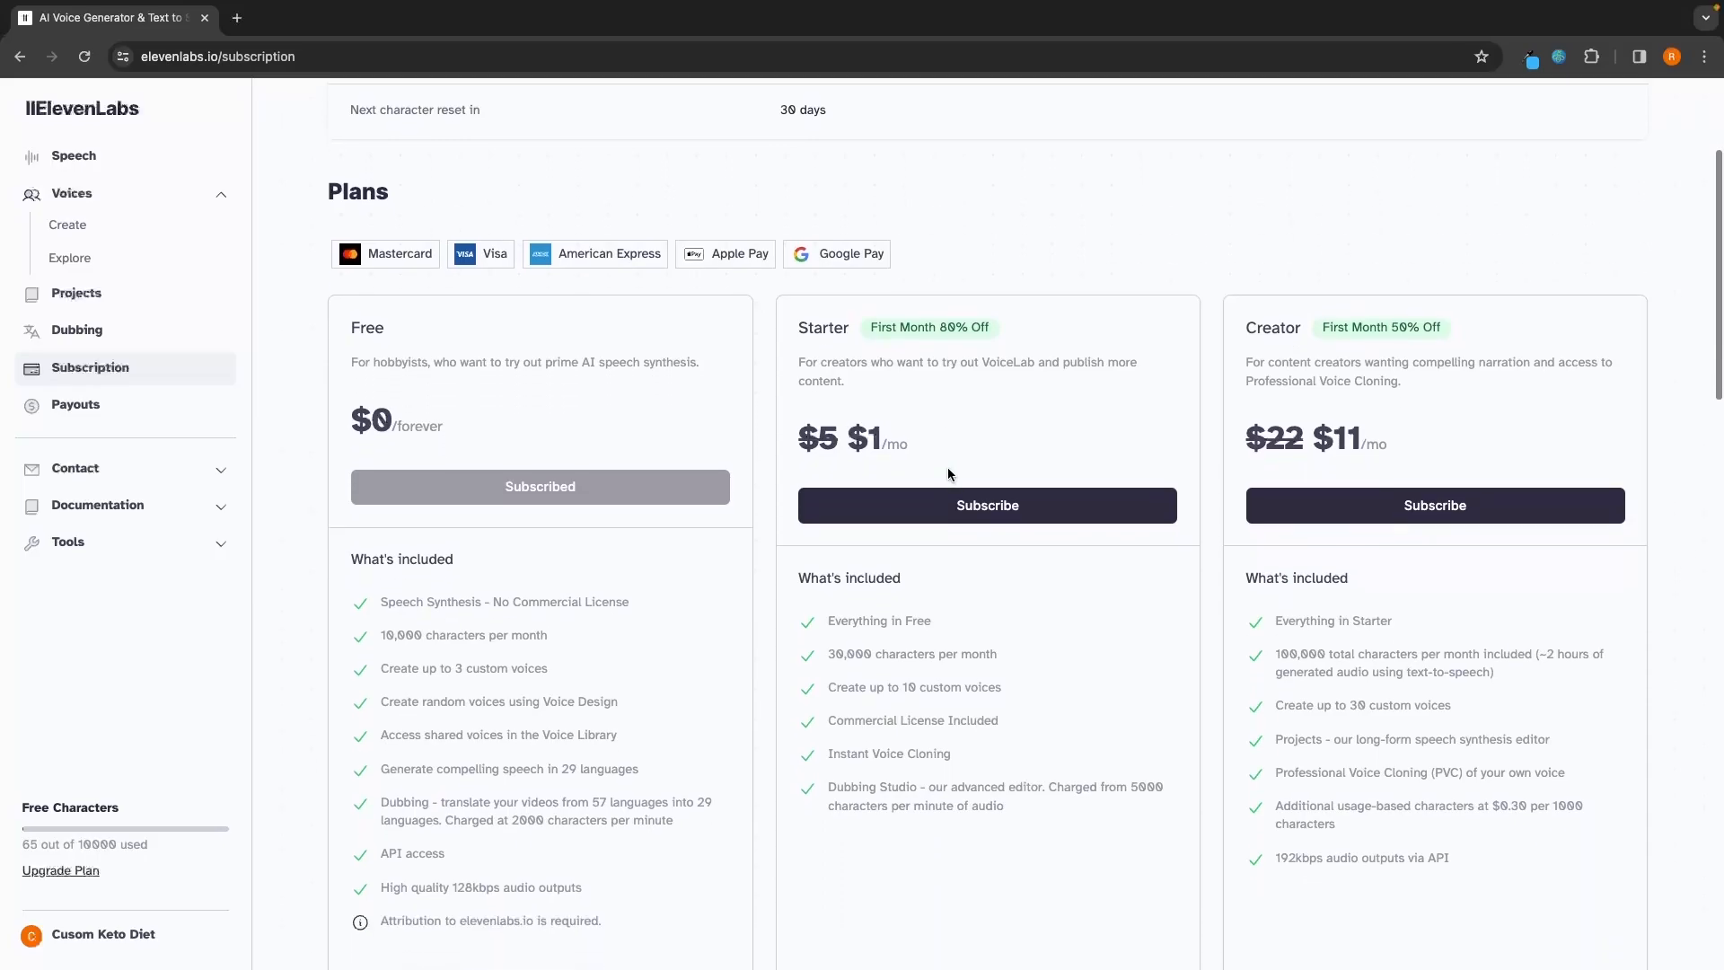
{"action": "left_click_drag", "start_coordinate": [817, 639], "coordinate": [995, 636]}
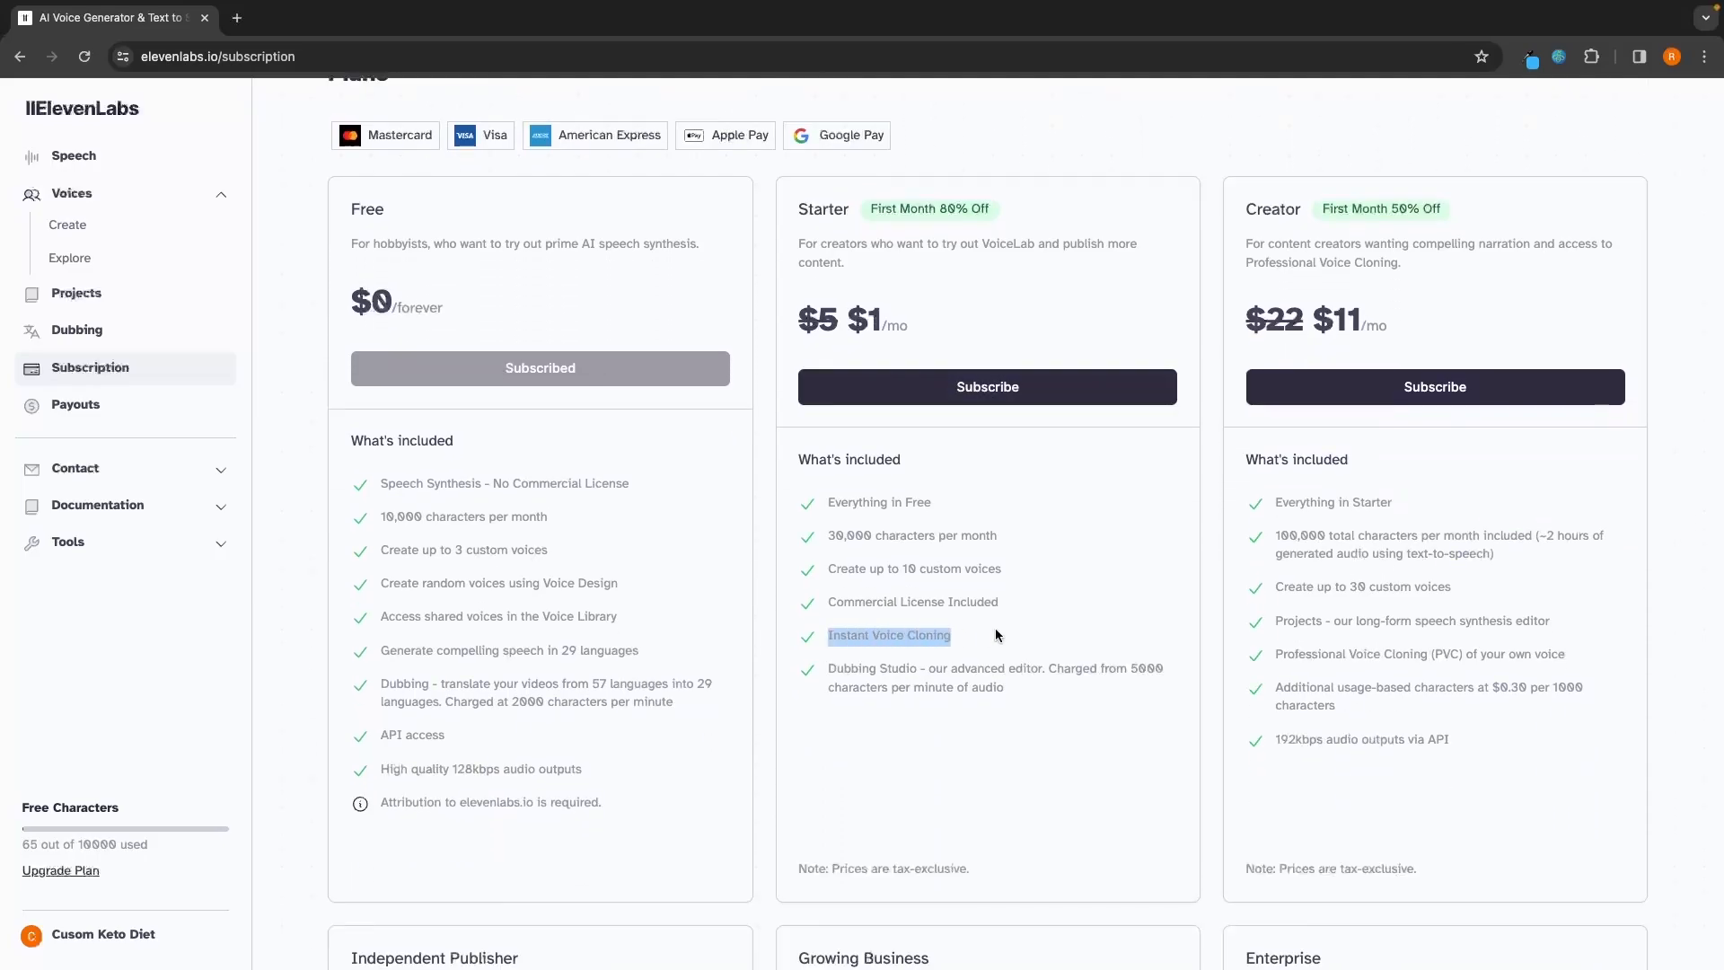
{"action": "left_click", "coordinate": [998, 635]}
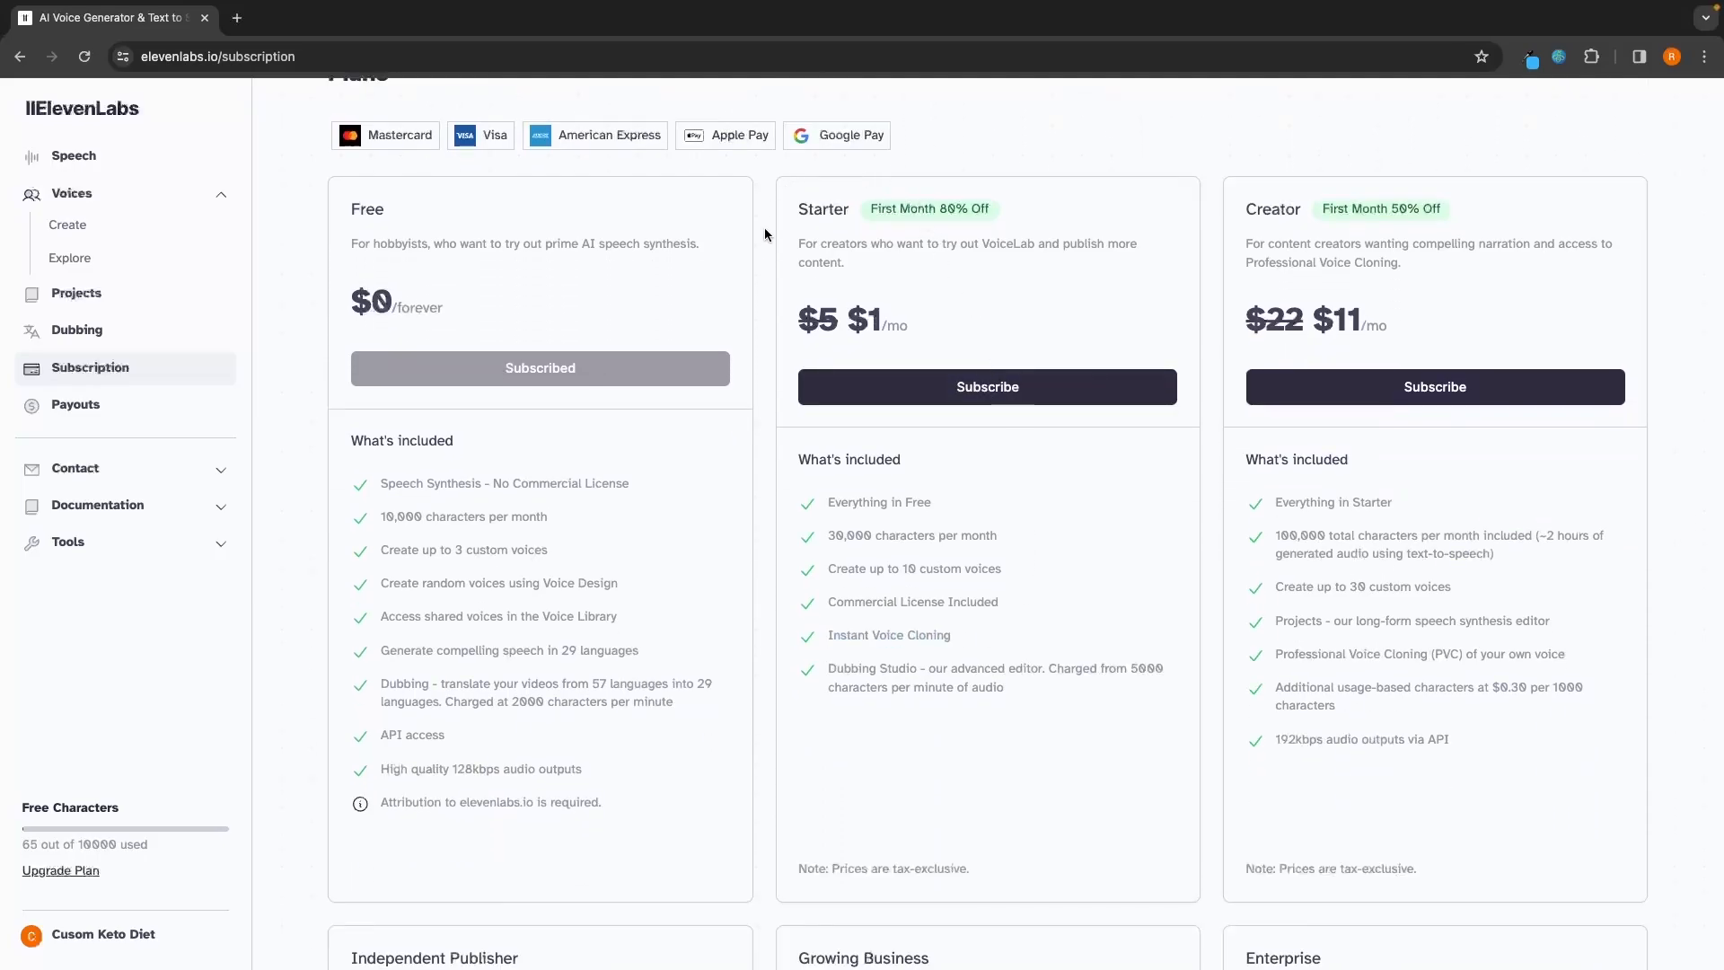
Step: Check the Starter plan's first-month price, subscribe to it and review the total due today at checkout
{"action": "left_click_drag", "start_coordinate": [846, 323], "coordinate": [916, 325]}
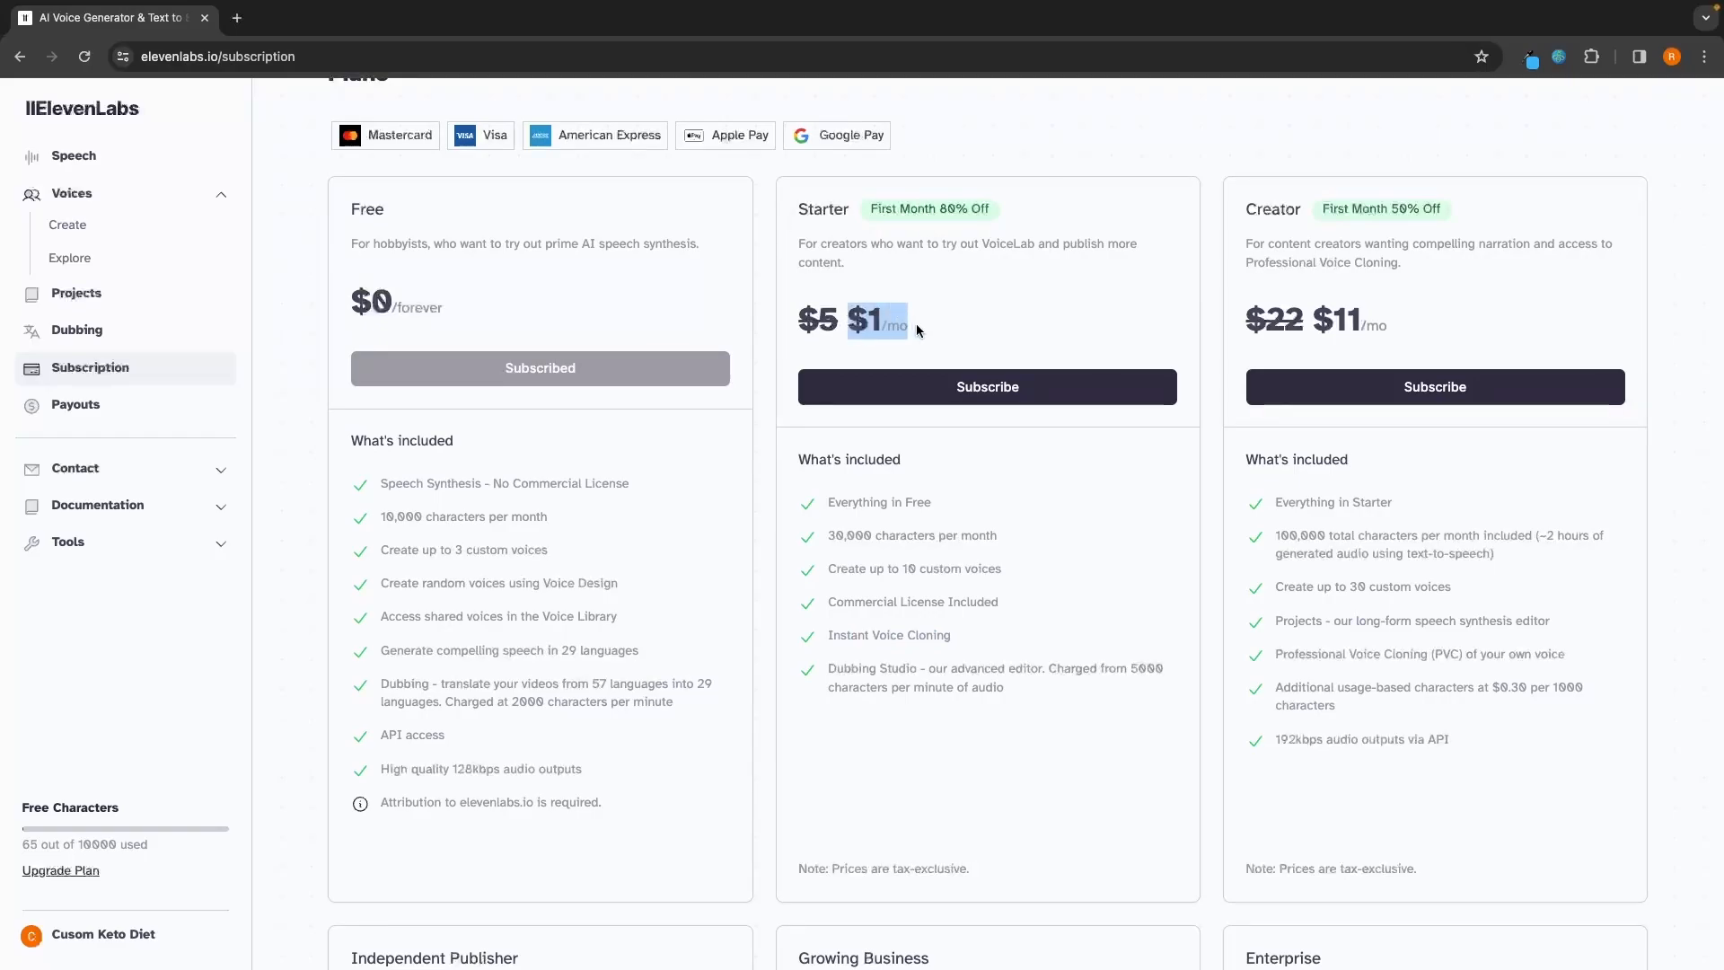
{"action": "left_click", "coordinate": [916, 328]}
{"action": "left_click", "coordinate": [980, 400]}
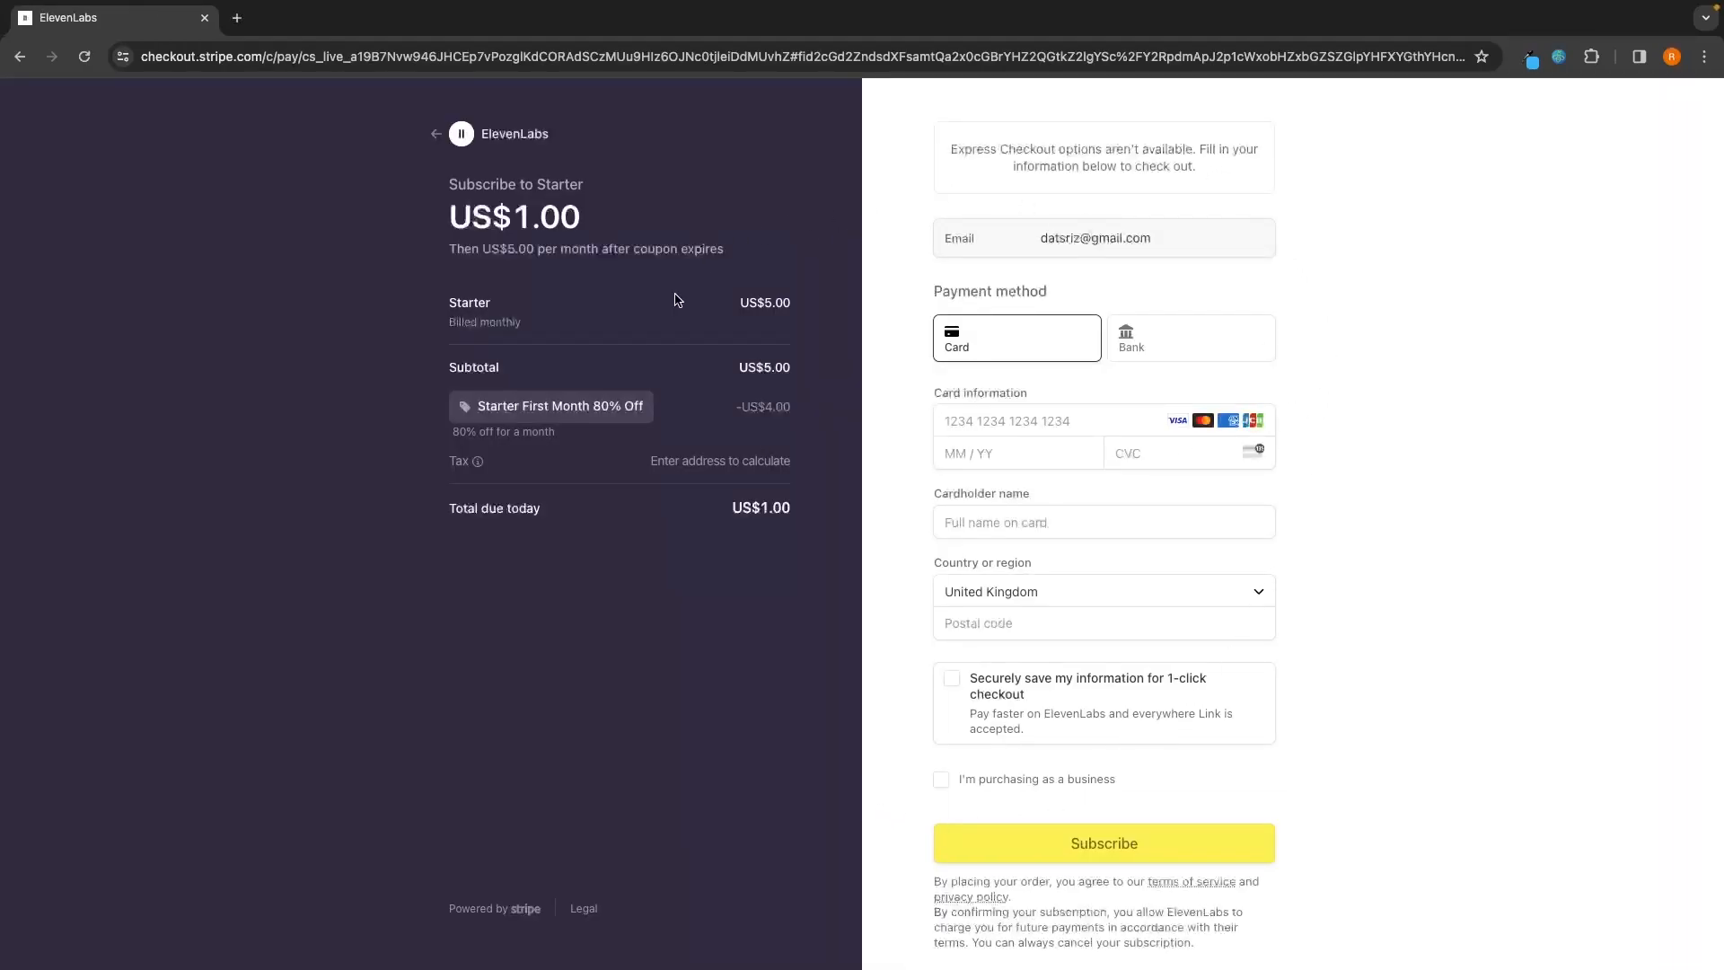
{"action": "left_click_drag", "start_coordinate": [719, 517], "coordinate": [815, 521]}
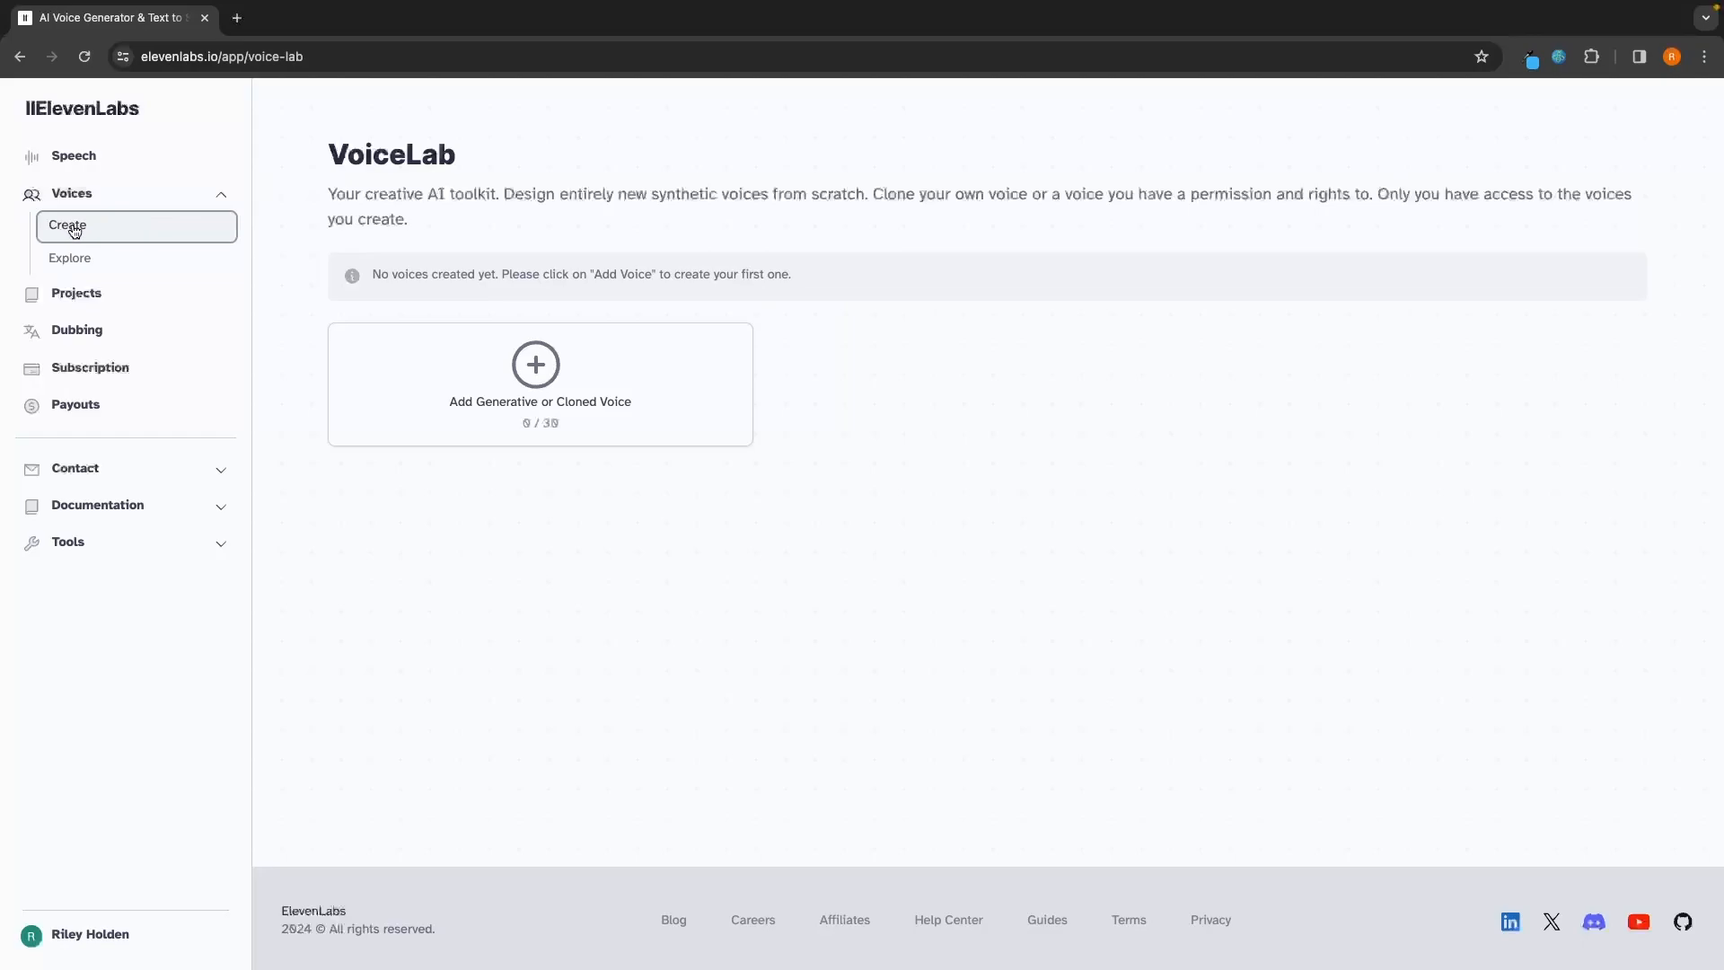
Step: Start adding a new voice with Instant Voice Cloning and enter the speaker's first name as the voice name
{"action": "left_click", "coordinate": [546, 417]}
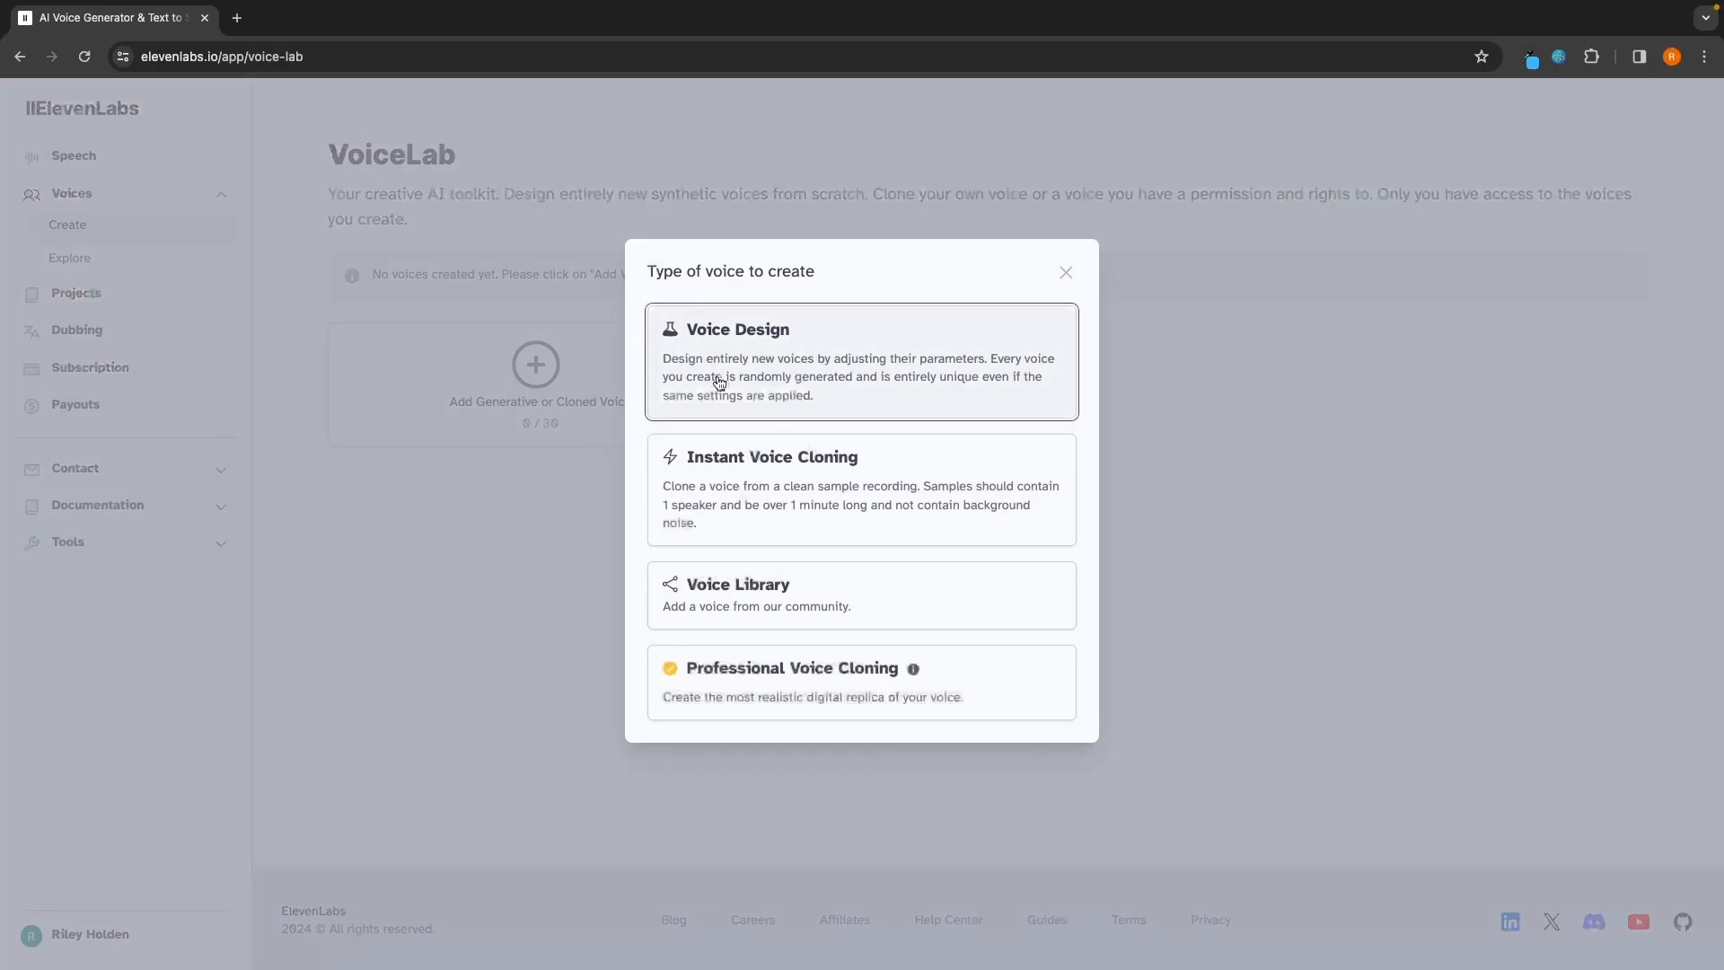
{"action": "left_click", "coordinate": [822, 462]}
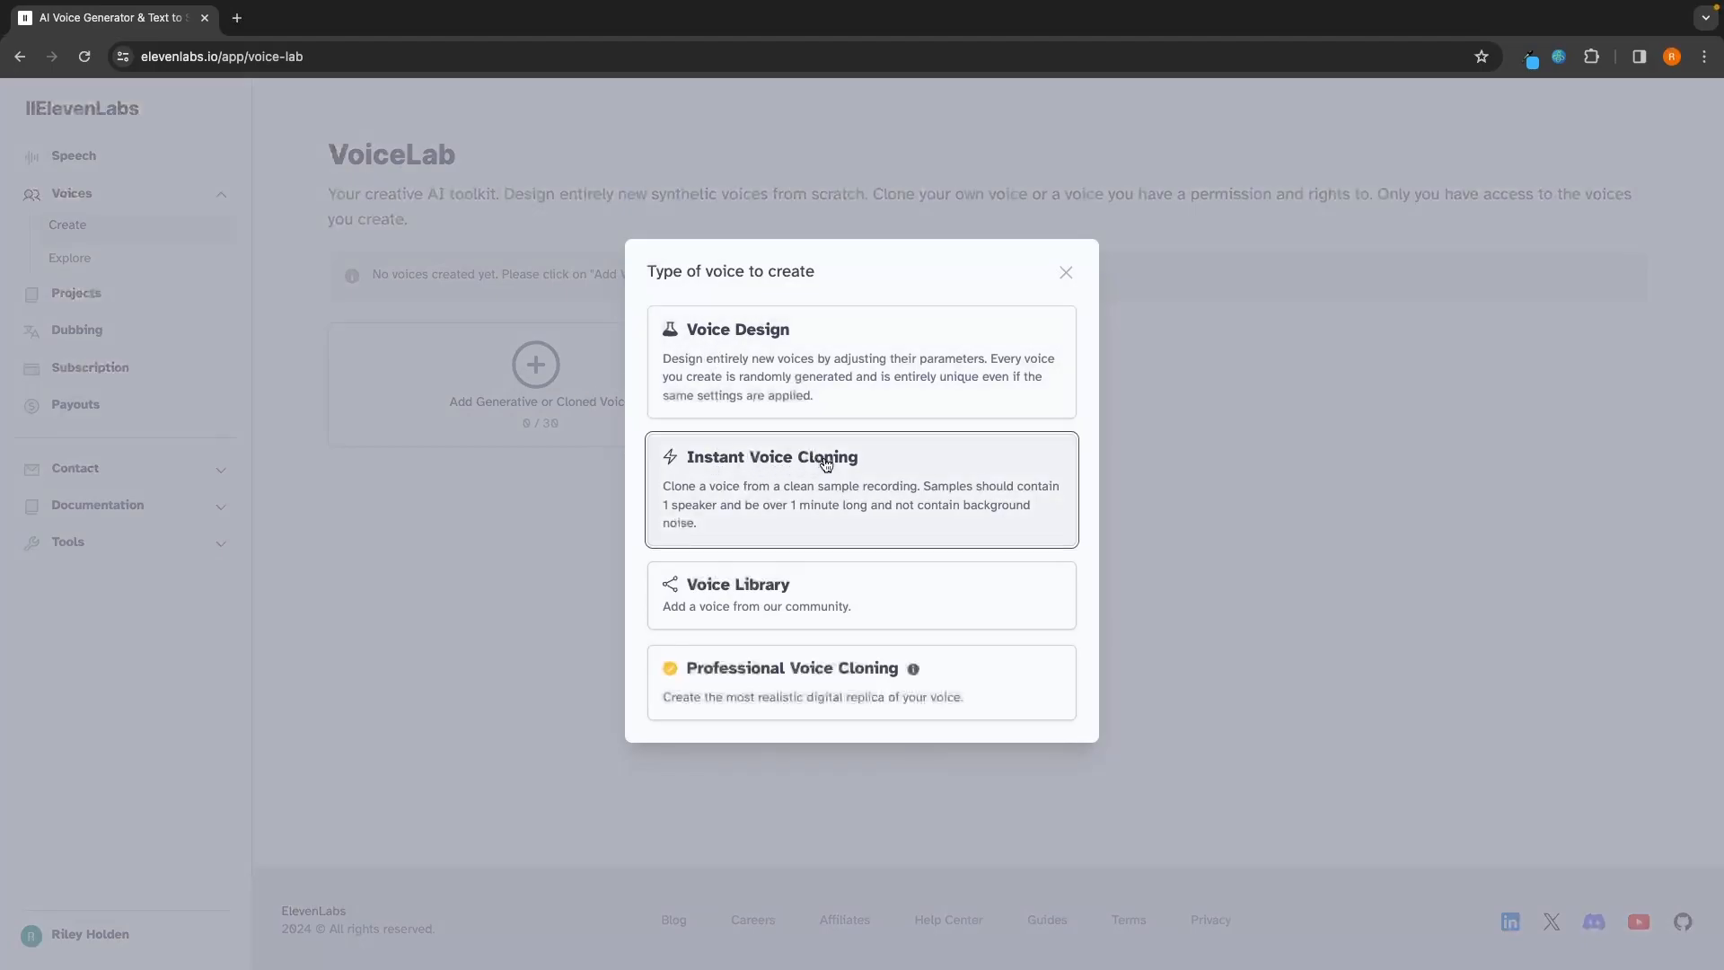
{"action": "left_click", "coordinate": [887, 200]}
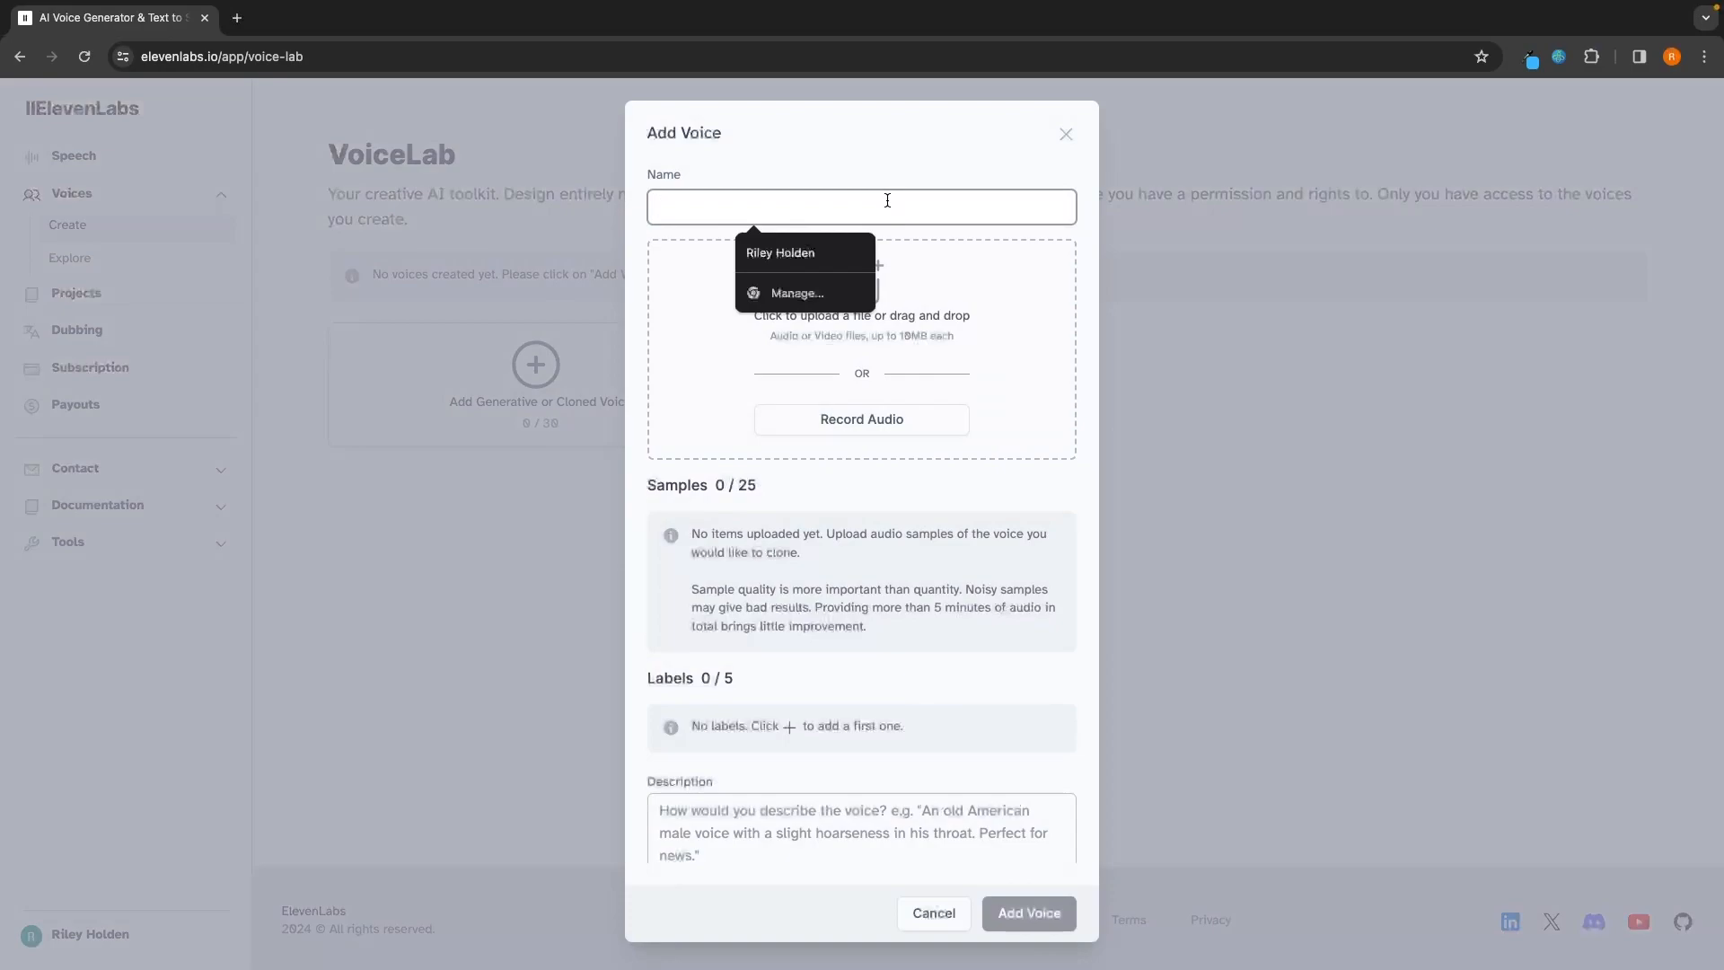
{"action": "type", "text": "Riley"}
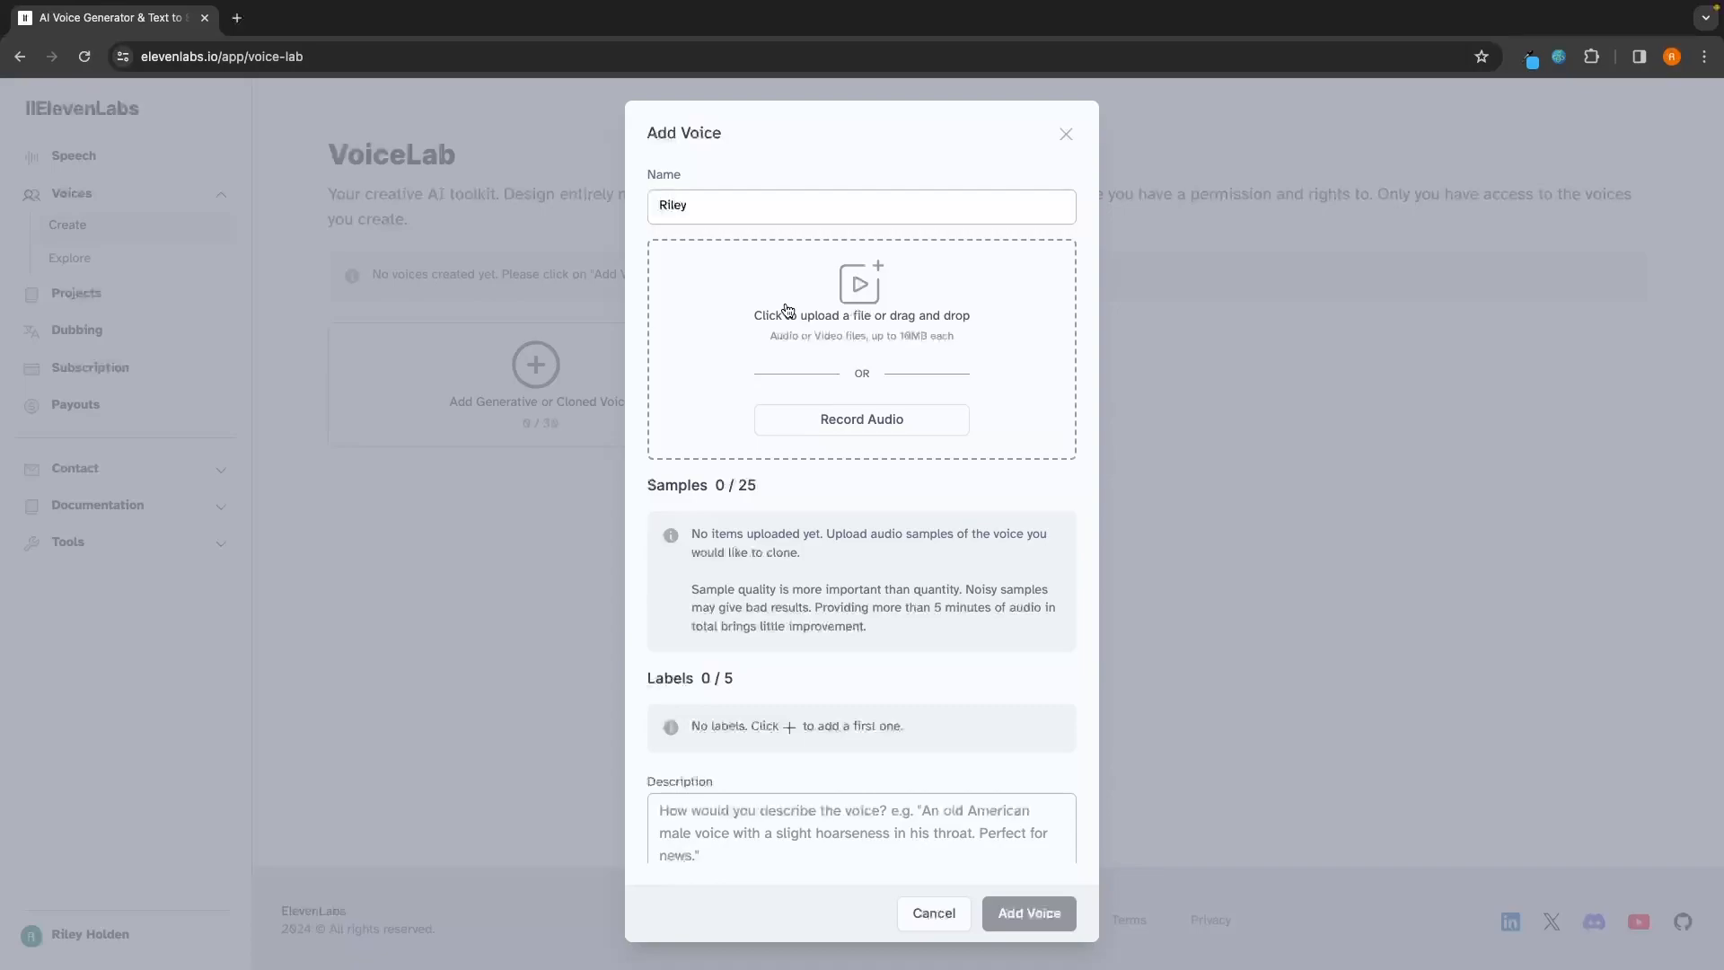
Step: Record an audio sample for the voice and check the sample count
{"action": "left_click", "coordinate": [830, 422]}
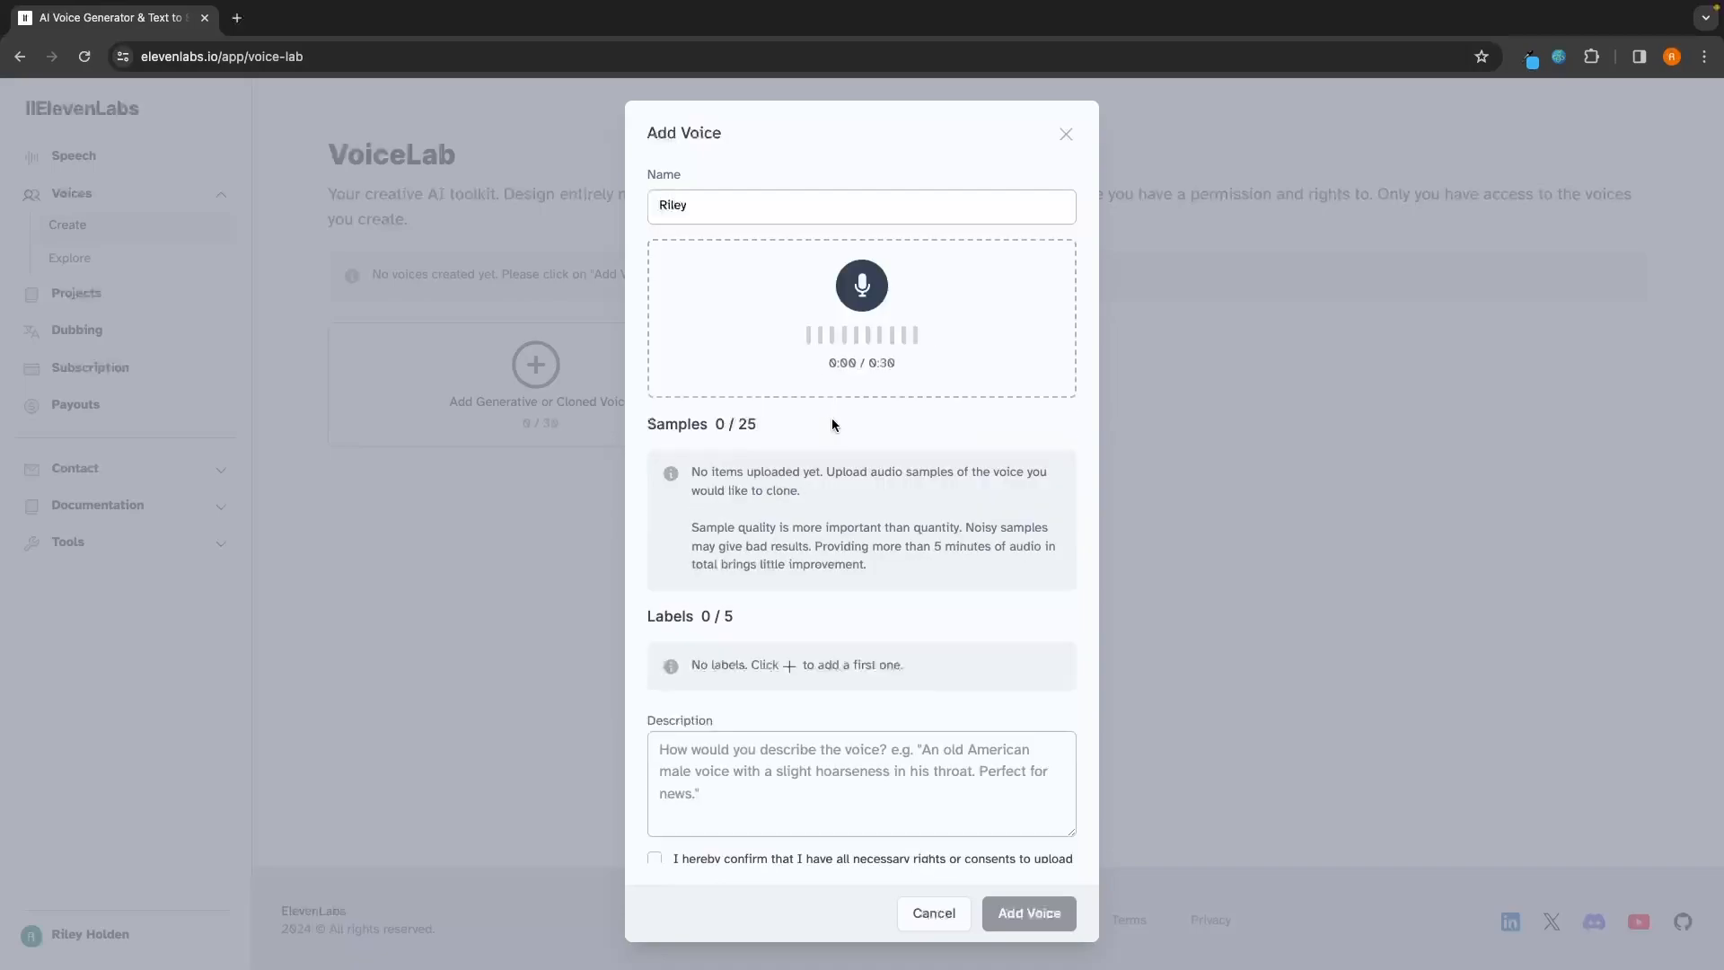
{"action": "left_click", "coordinate": [864, 285]}
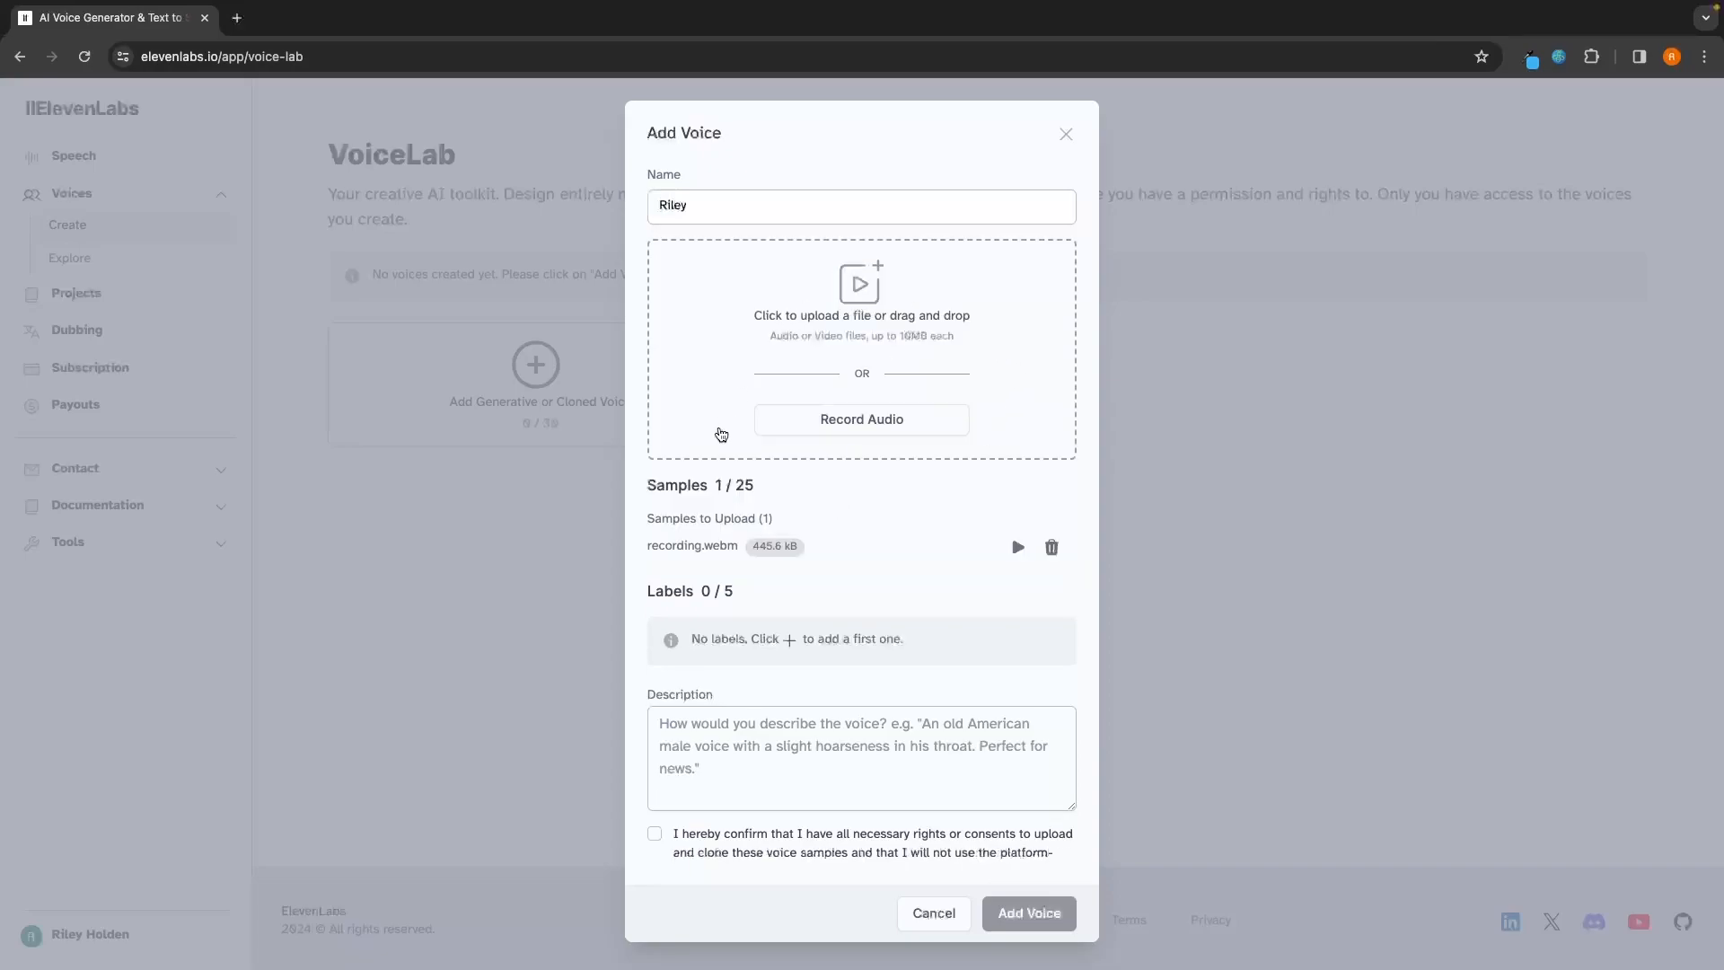
{"action": "left_click_drag", "start_coordinate": [647, 484], "coordinate": [762, 487]}
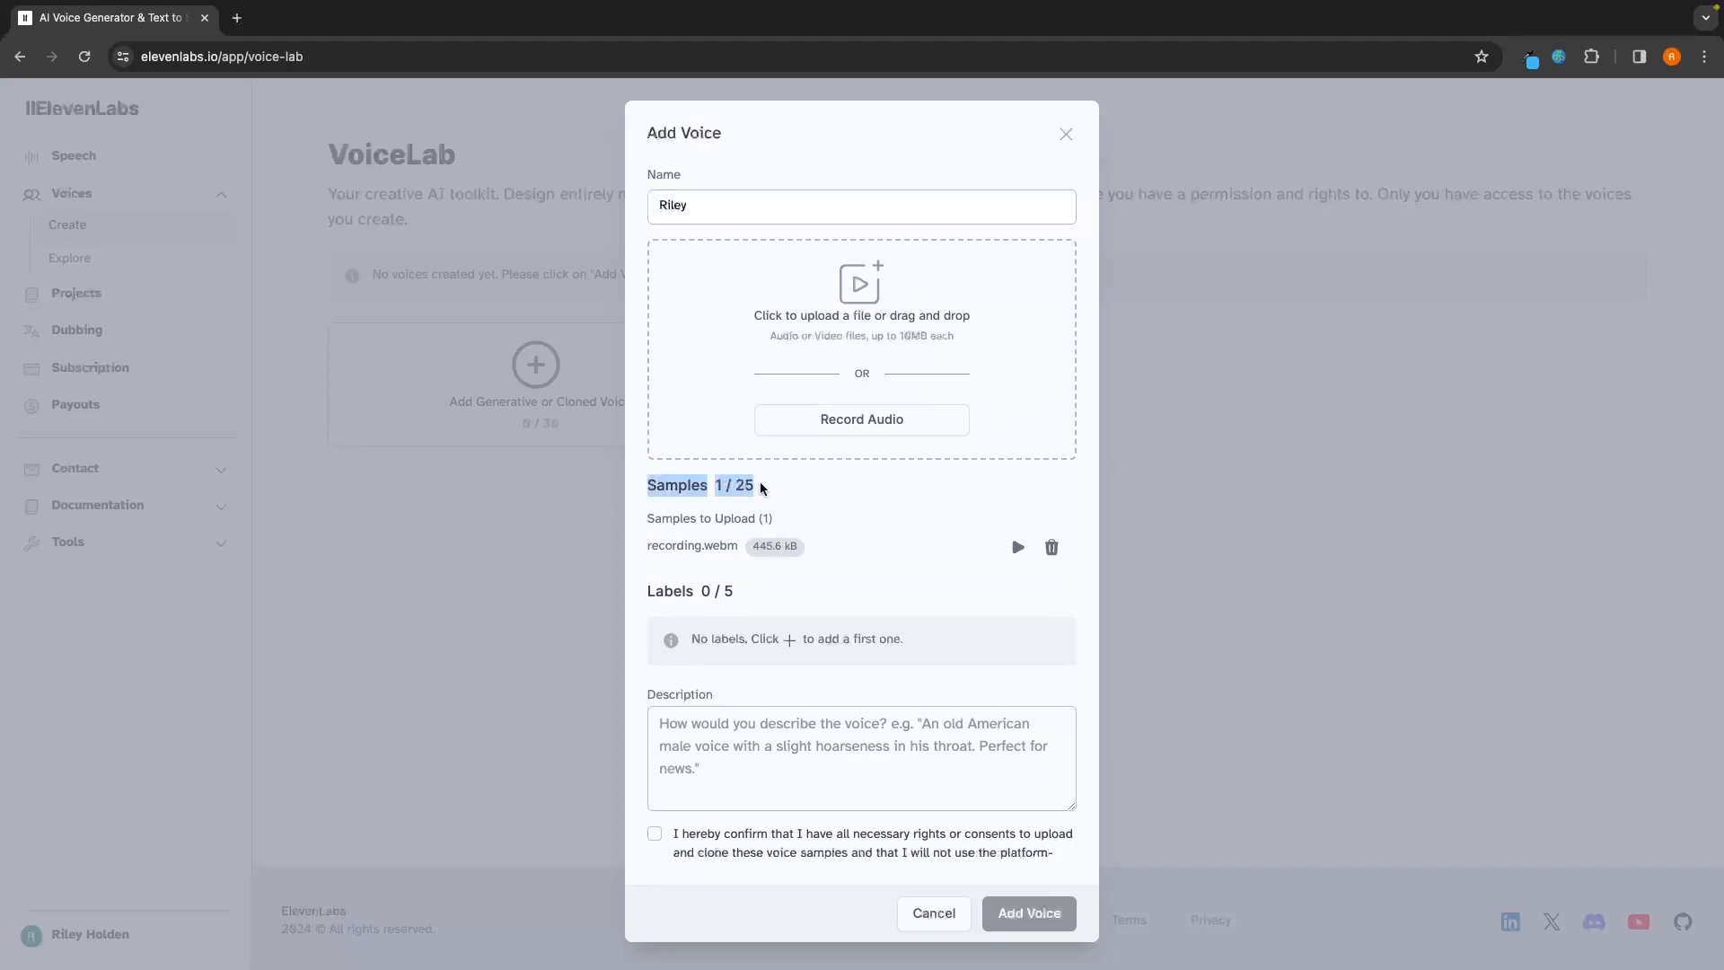
{"action": "left_click", "coordinate": [763, 488]}
Step: Add a label to the voice with the key Accent and the value British
{"action": "scroll", "coordinate": [762, 488], "scroll_direction": "down", "scroll_amount": 2}
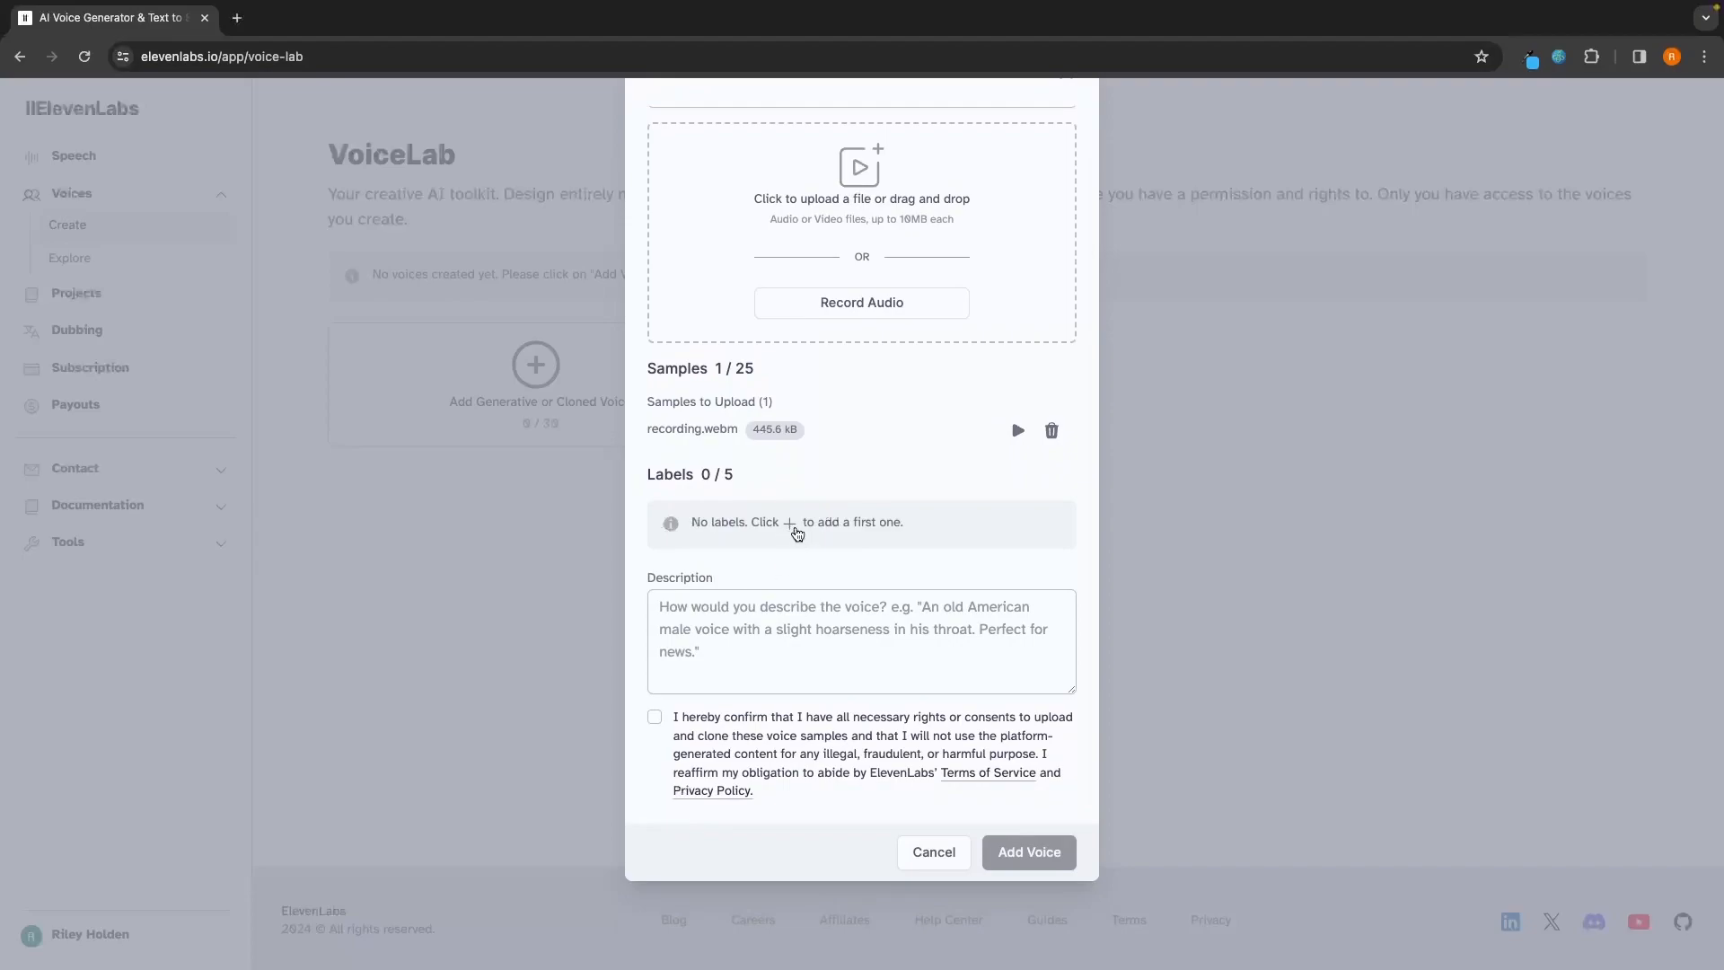
{"action": "left_click", "coordinate": [790, 524]}
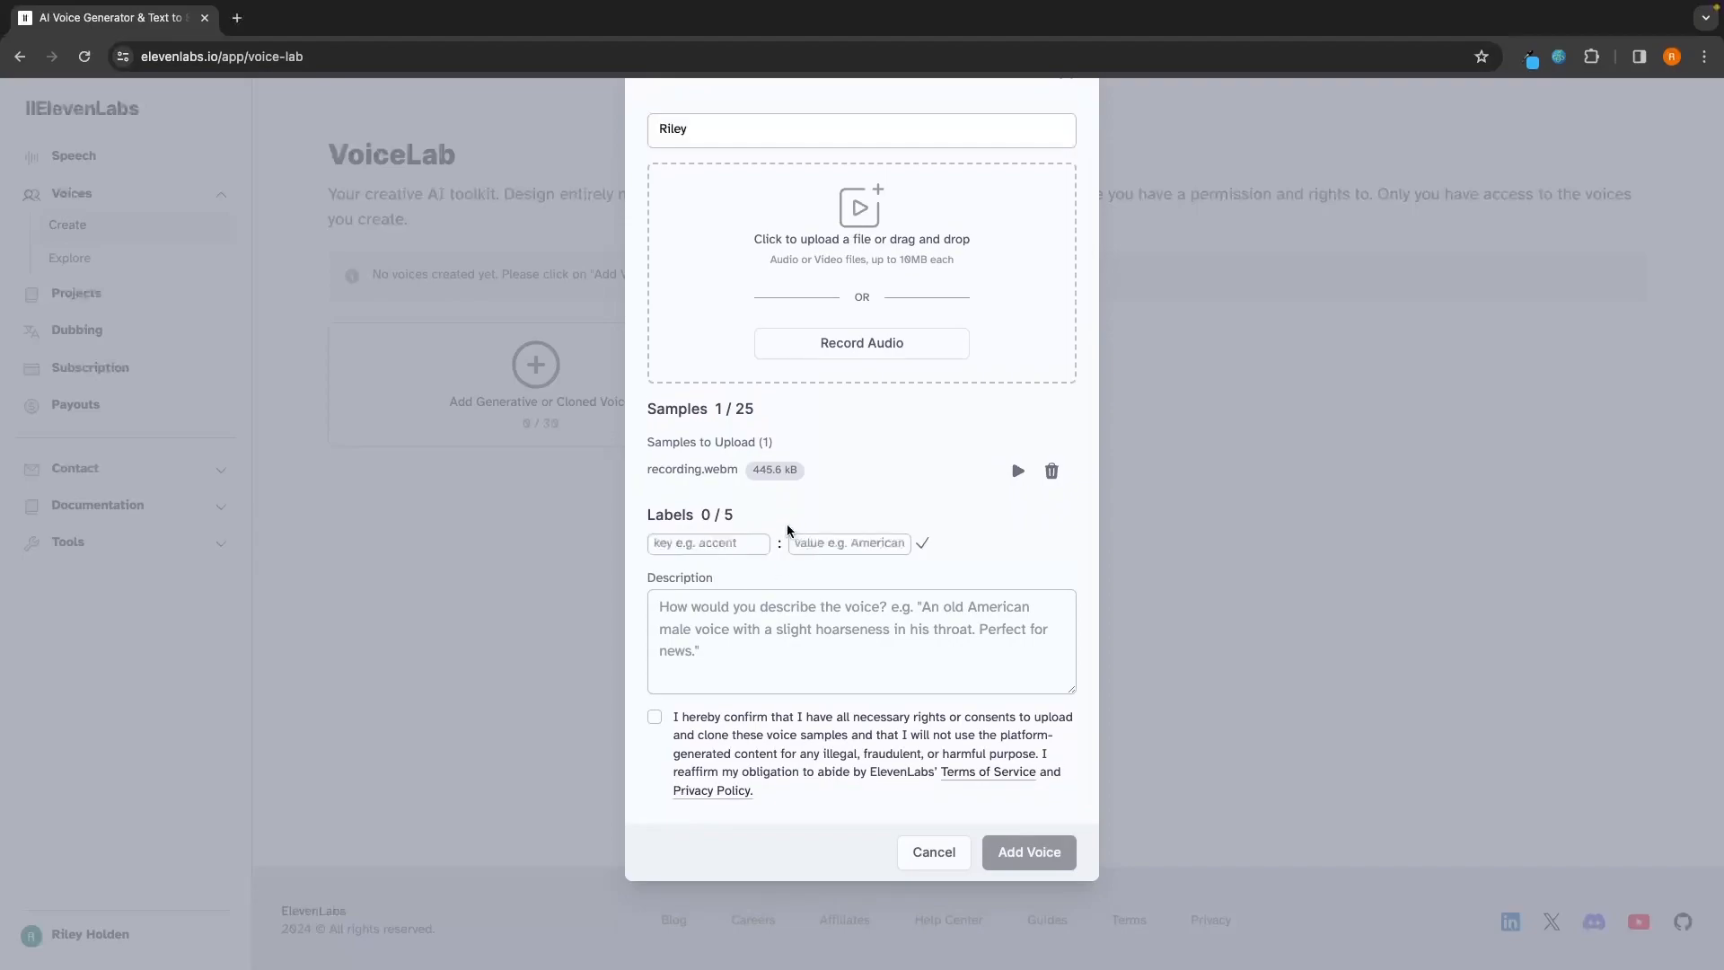
{"action": "left_click", "coordinate": [678, 543]}
{"action": "type", "text": "Accent"}
{"action": "key", "text": "Tab"}
{"action": "type", "text": "British"}
{"action": "left_click", "coordinate": [924, 546]}
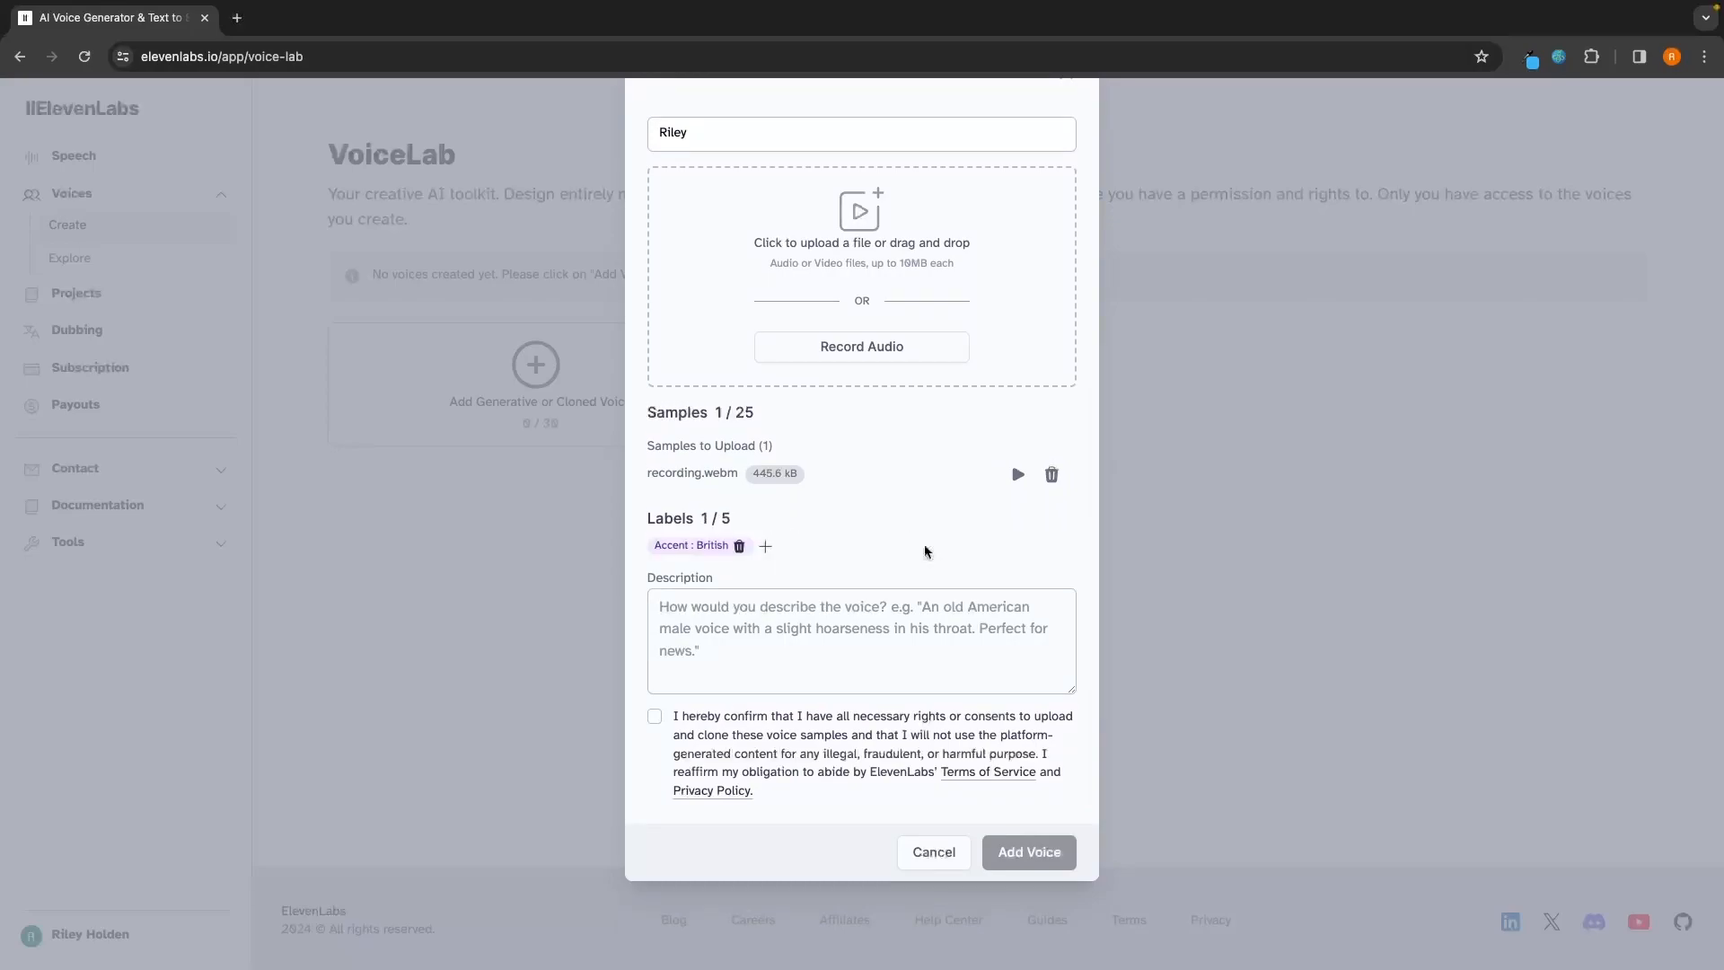
Step: Open a second, blank label entry and describe the voice as "A british male in his 20's"
{"action": "left_click", "coordinate": [773, 545]}
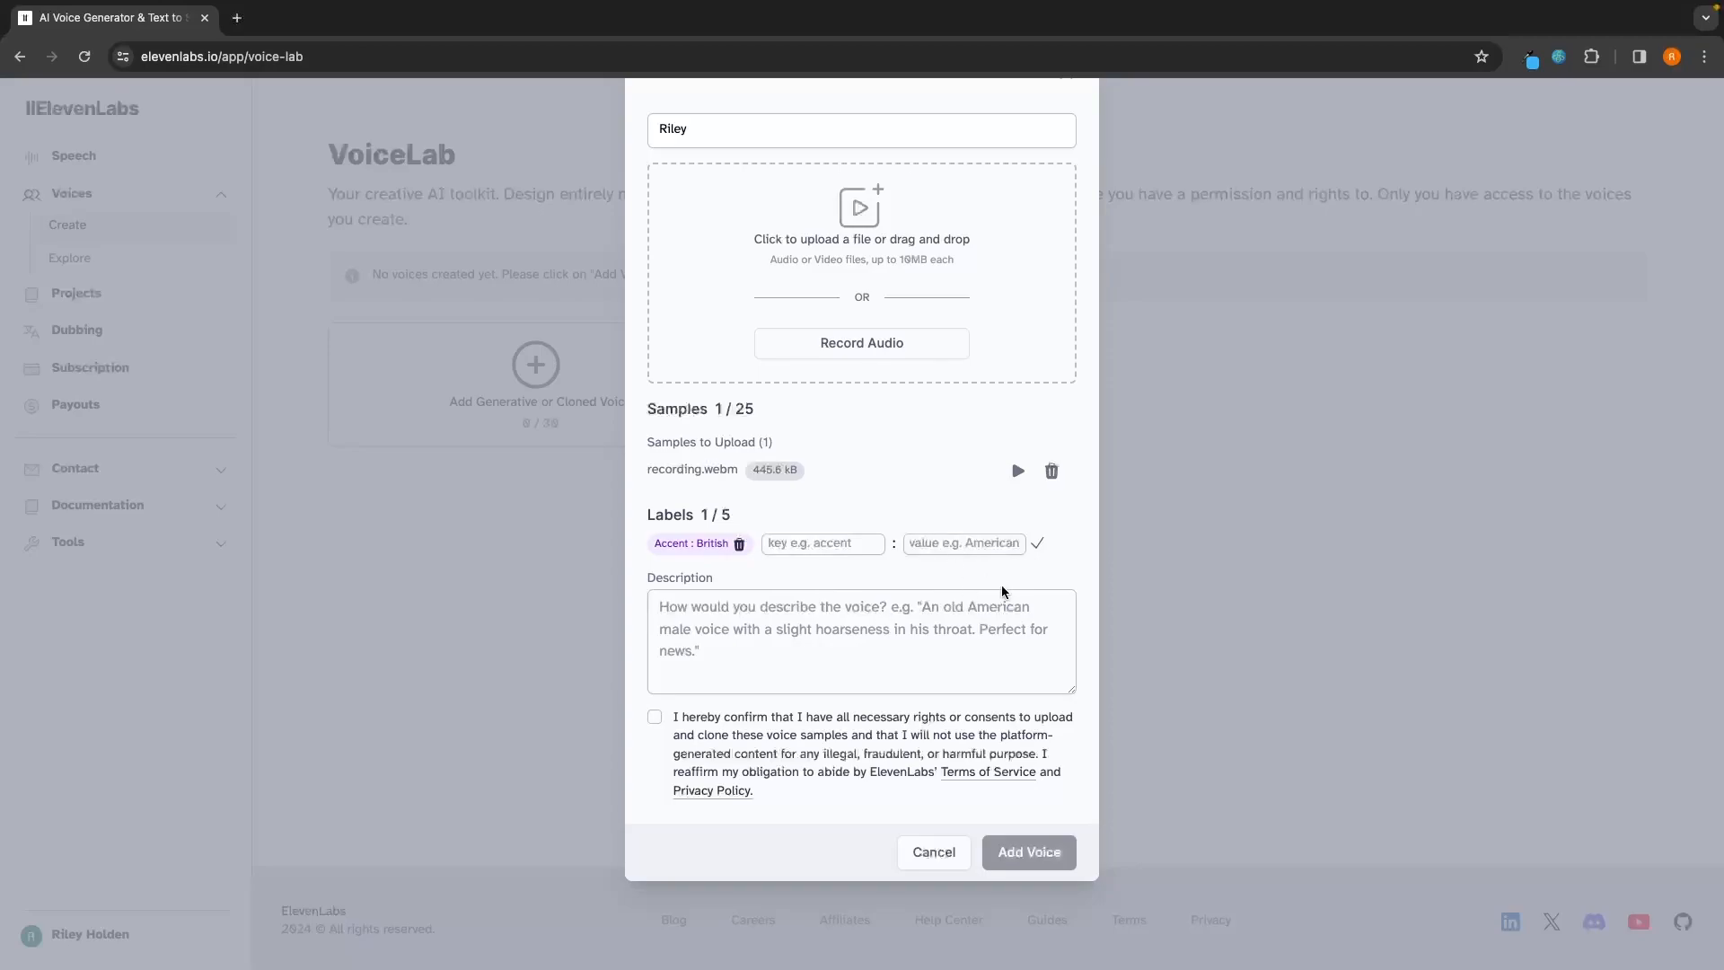
{"action": "left_click", "coordinate": [778, 623]}
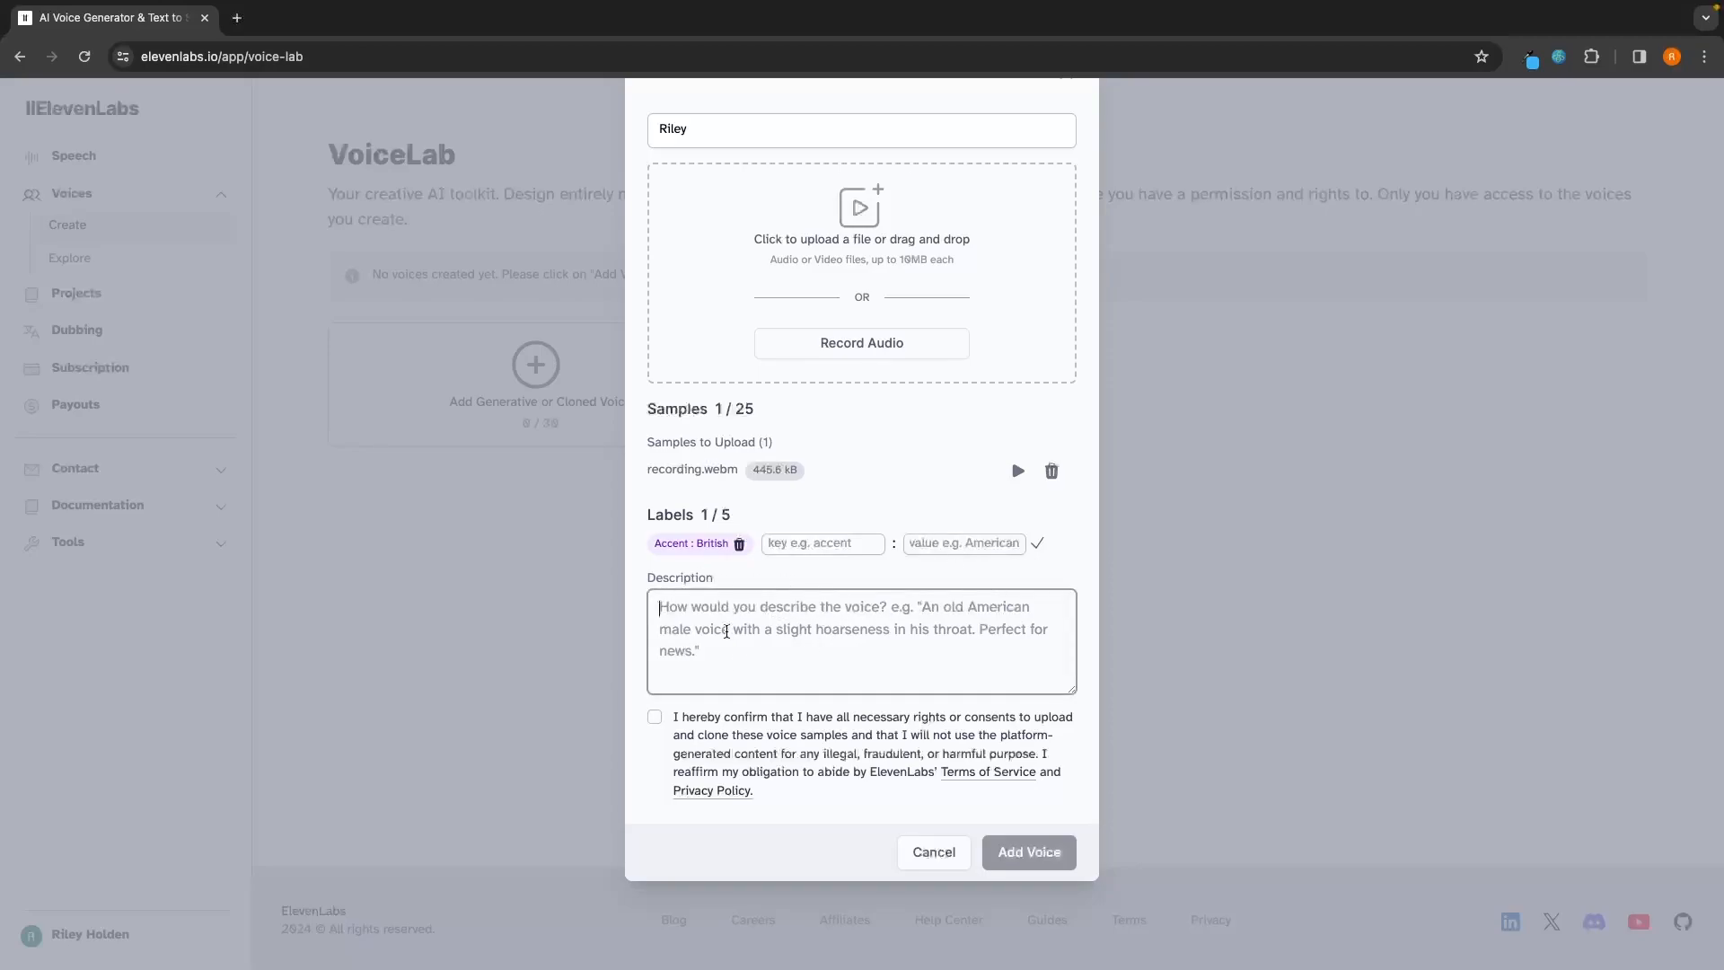
{"action": "type", "text": "A british male in his 20's"}
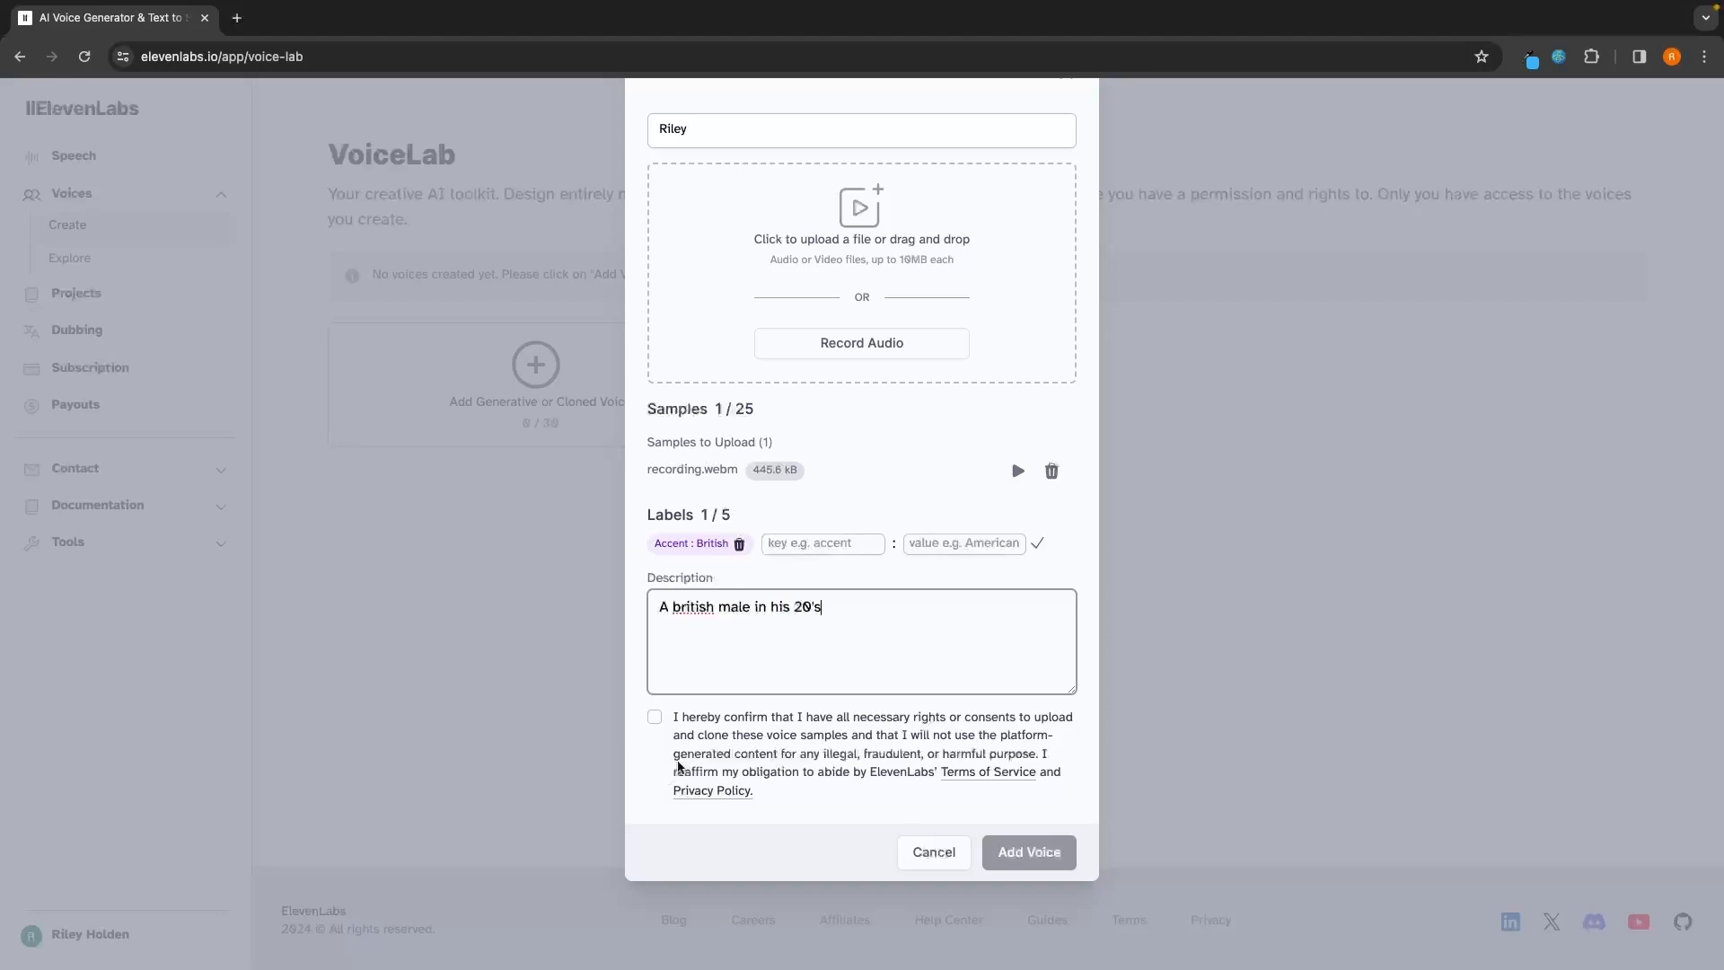
Step: Confirm having the rights and consents to clone the voice samples, and add the voice
{"action": "left_click", "coordinate": [654, 717]}
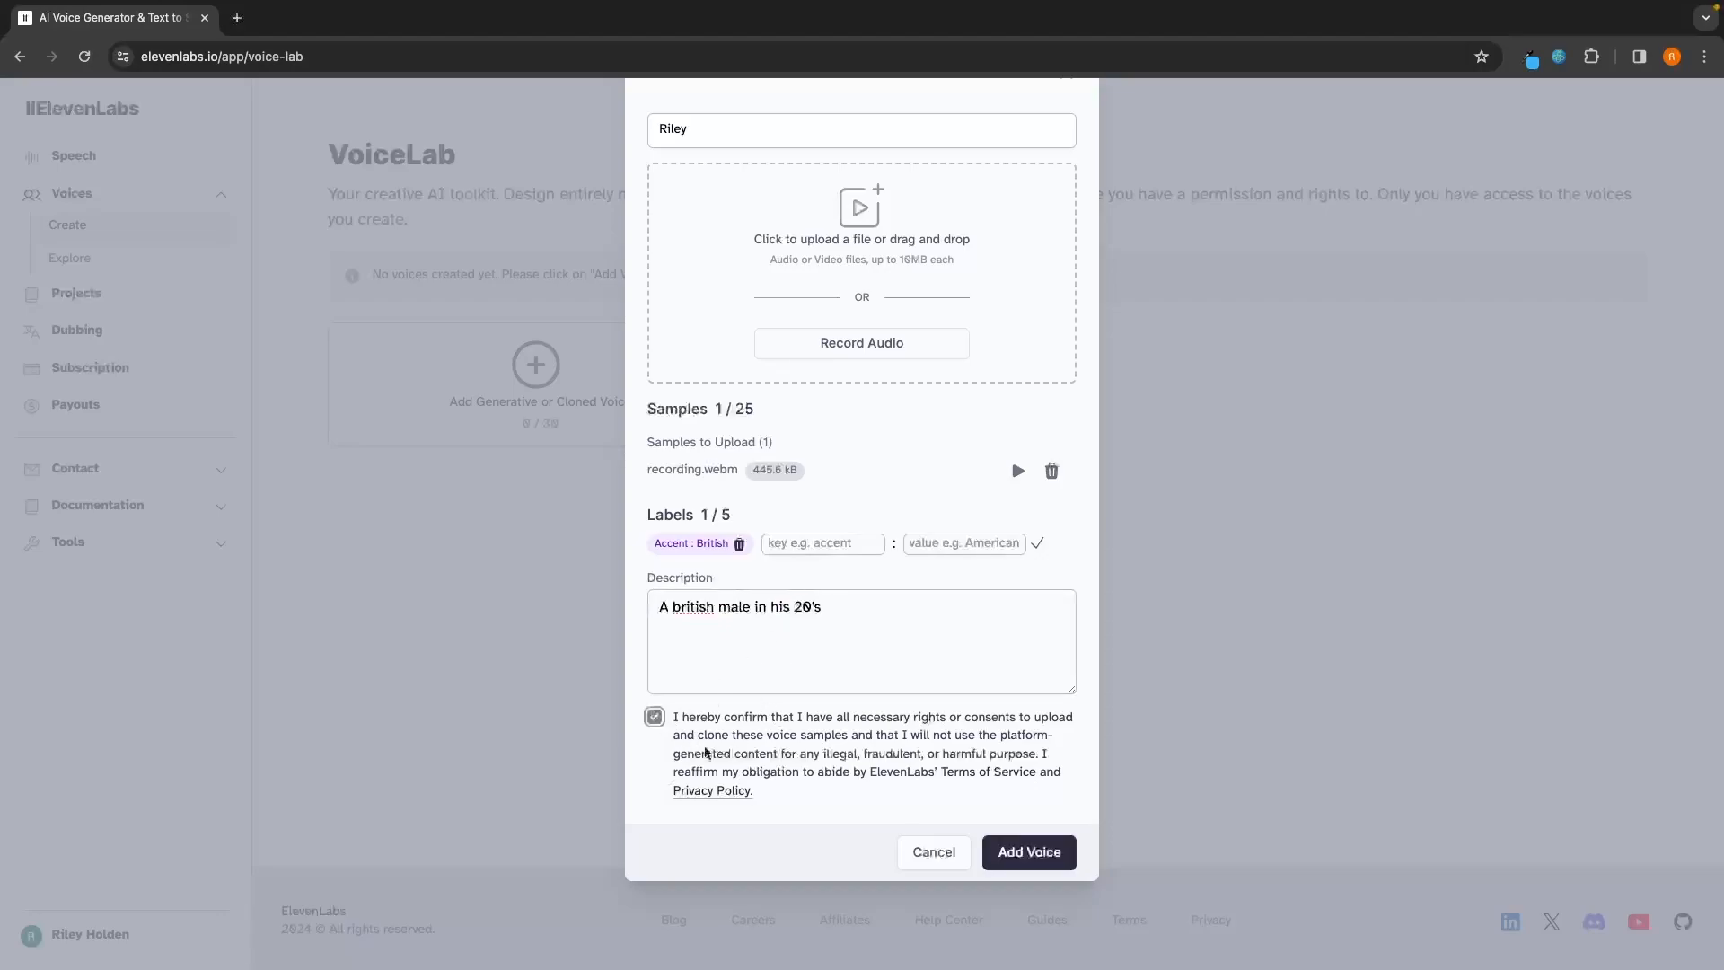
{"action": "left_click_drag", "start_coordinate": [679, 718], "coordinate": [1046, 738]}
{"action": "left_click", "coordinate": [1050, 739]}
{"action": "left_click", "coordinate": [1053, 860]}
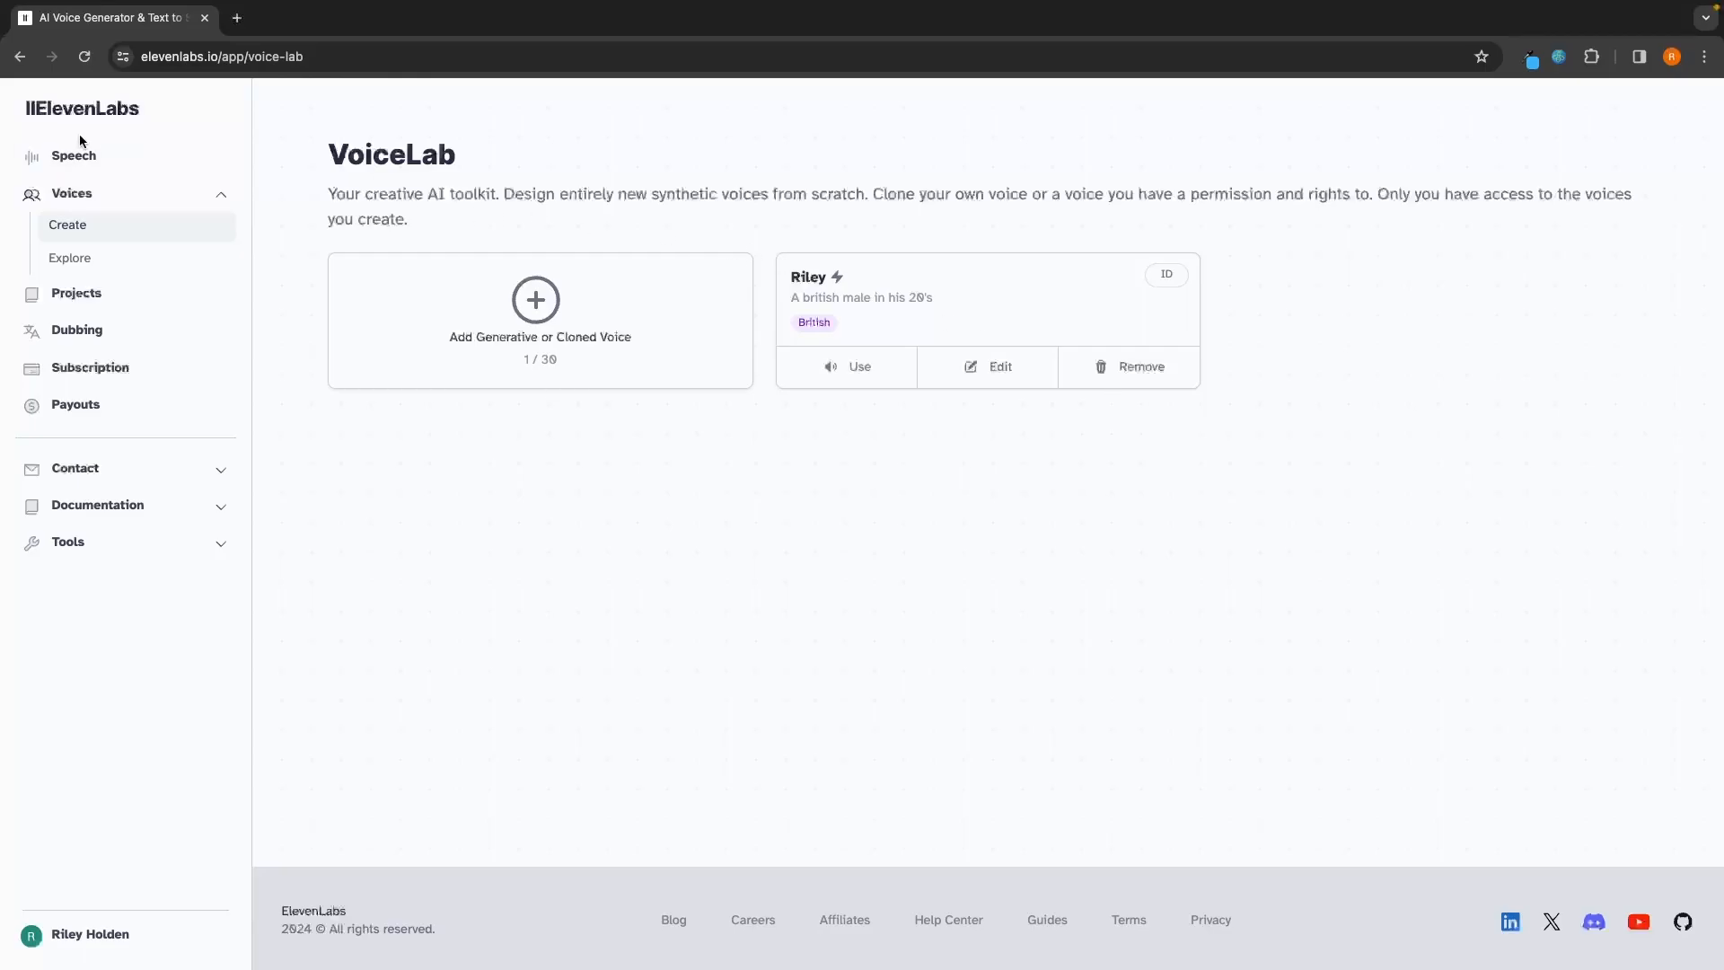
Step: Go to Speech Synthesis and choose Eleven Multilingual v2 as the text-to-speech model
{"action": "left_click", "coordinate": [71, 158]}
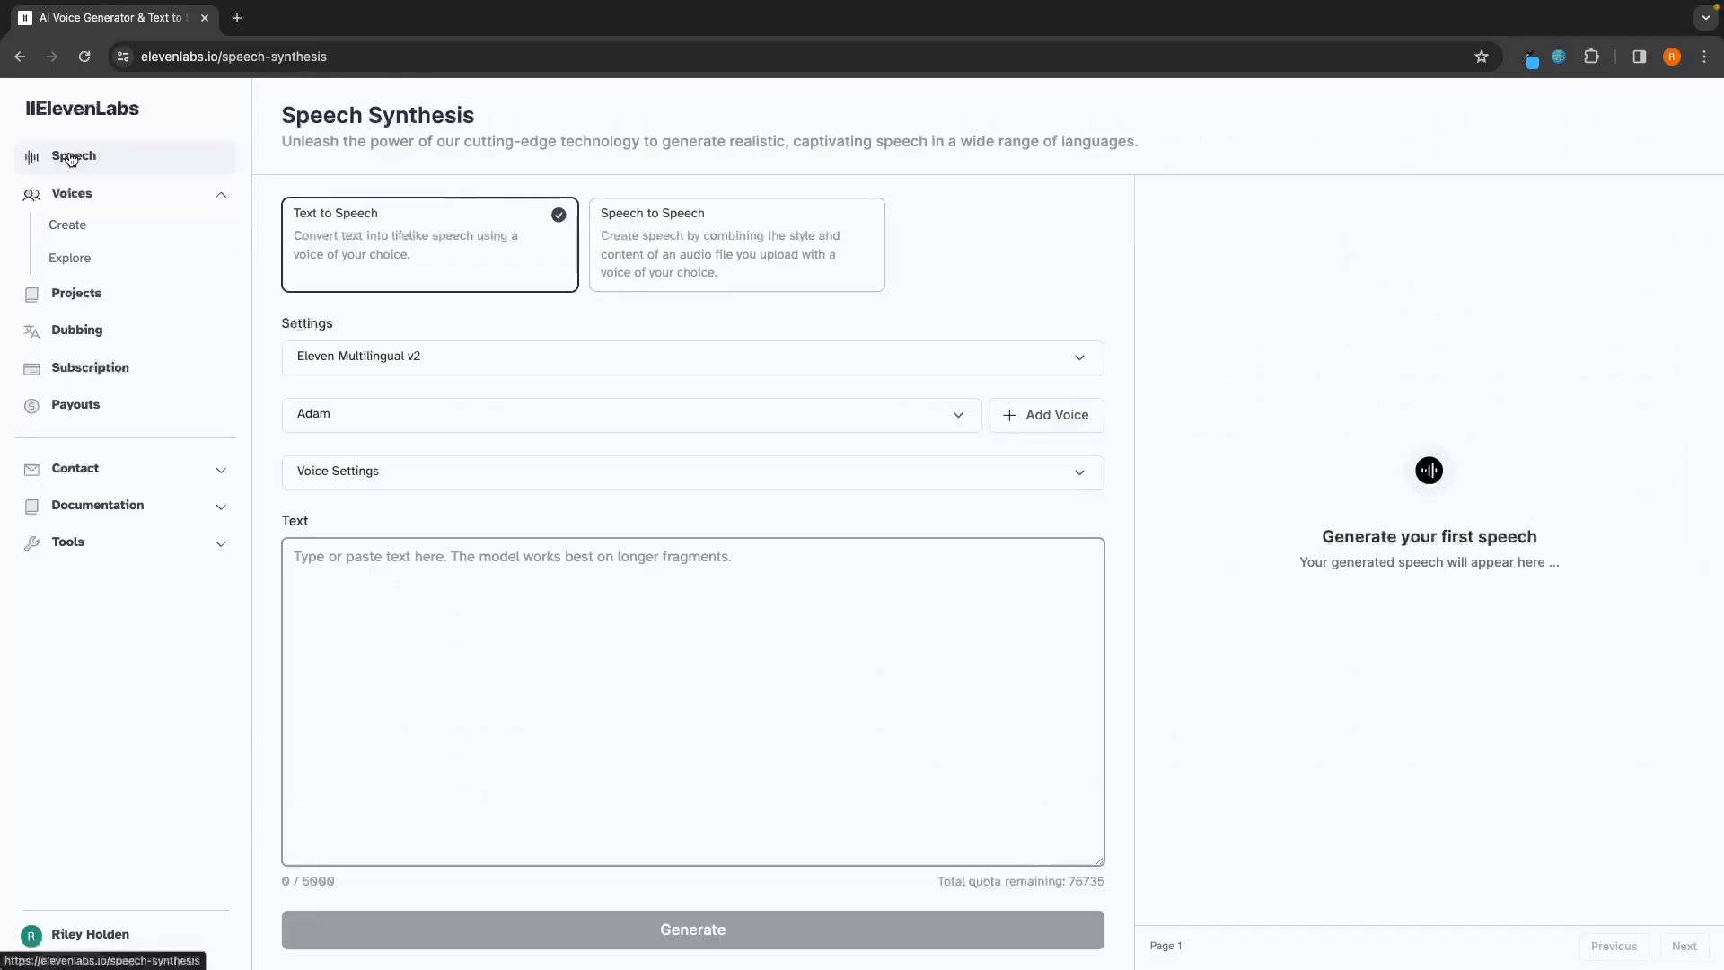
{"action": "left_click_drag", "start_coordinate": [282, 115], "coordinate": [474, 119]}
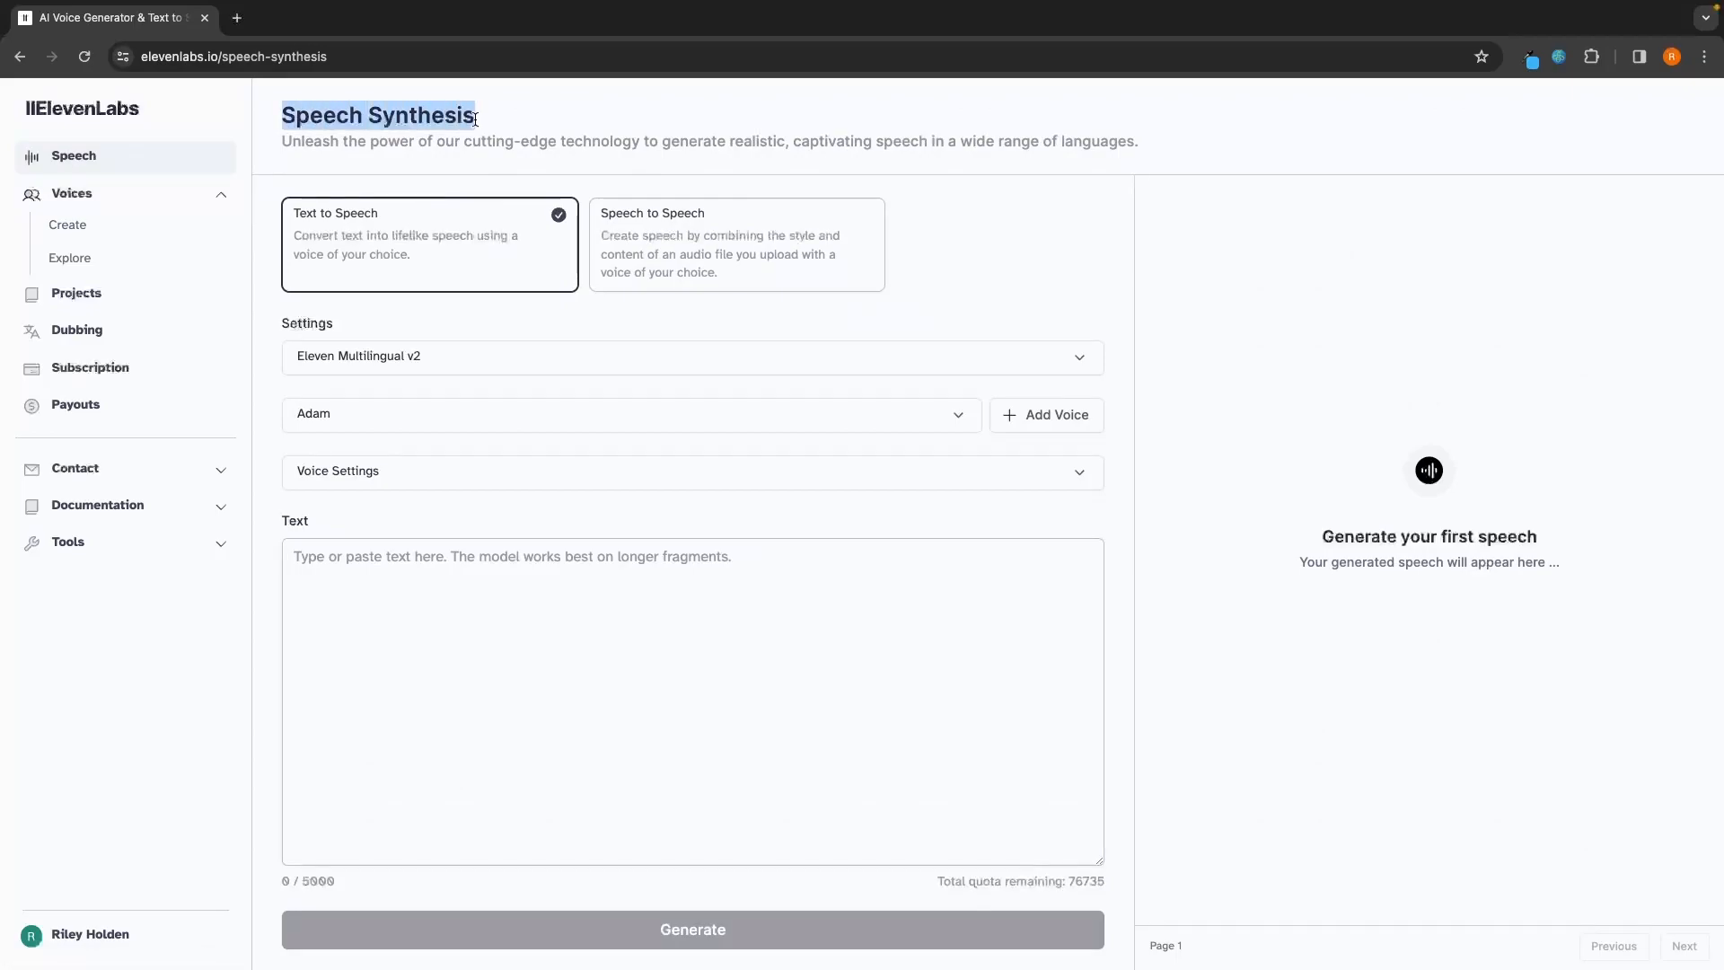
{"action": "left_click", "coordinate": [498, 118]}
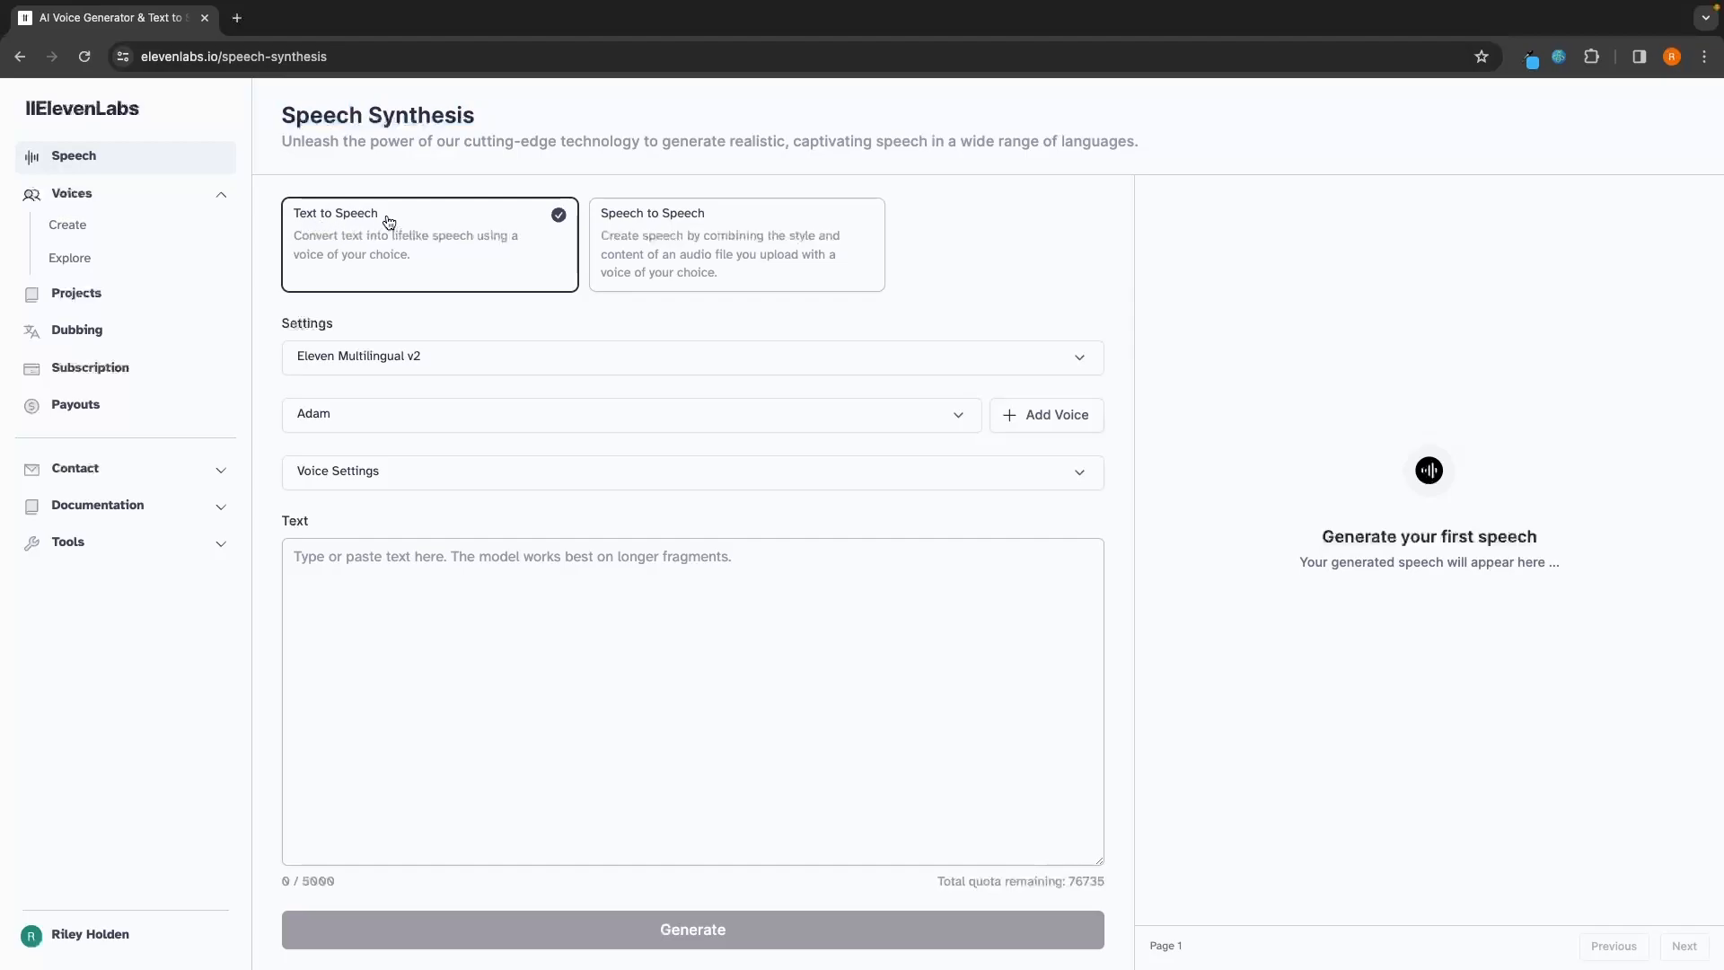
{"action": "left_click", "coordinate": [341, 354]}
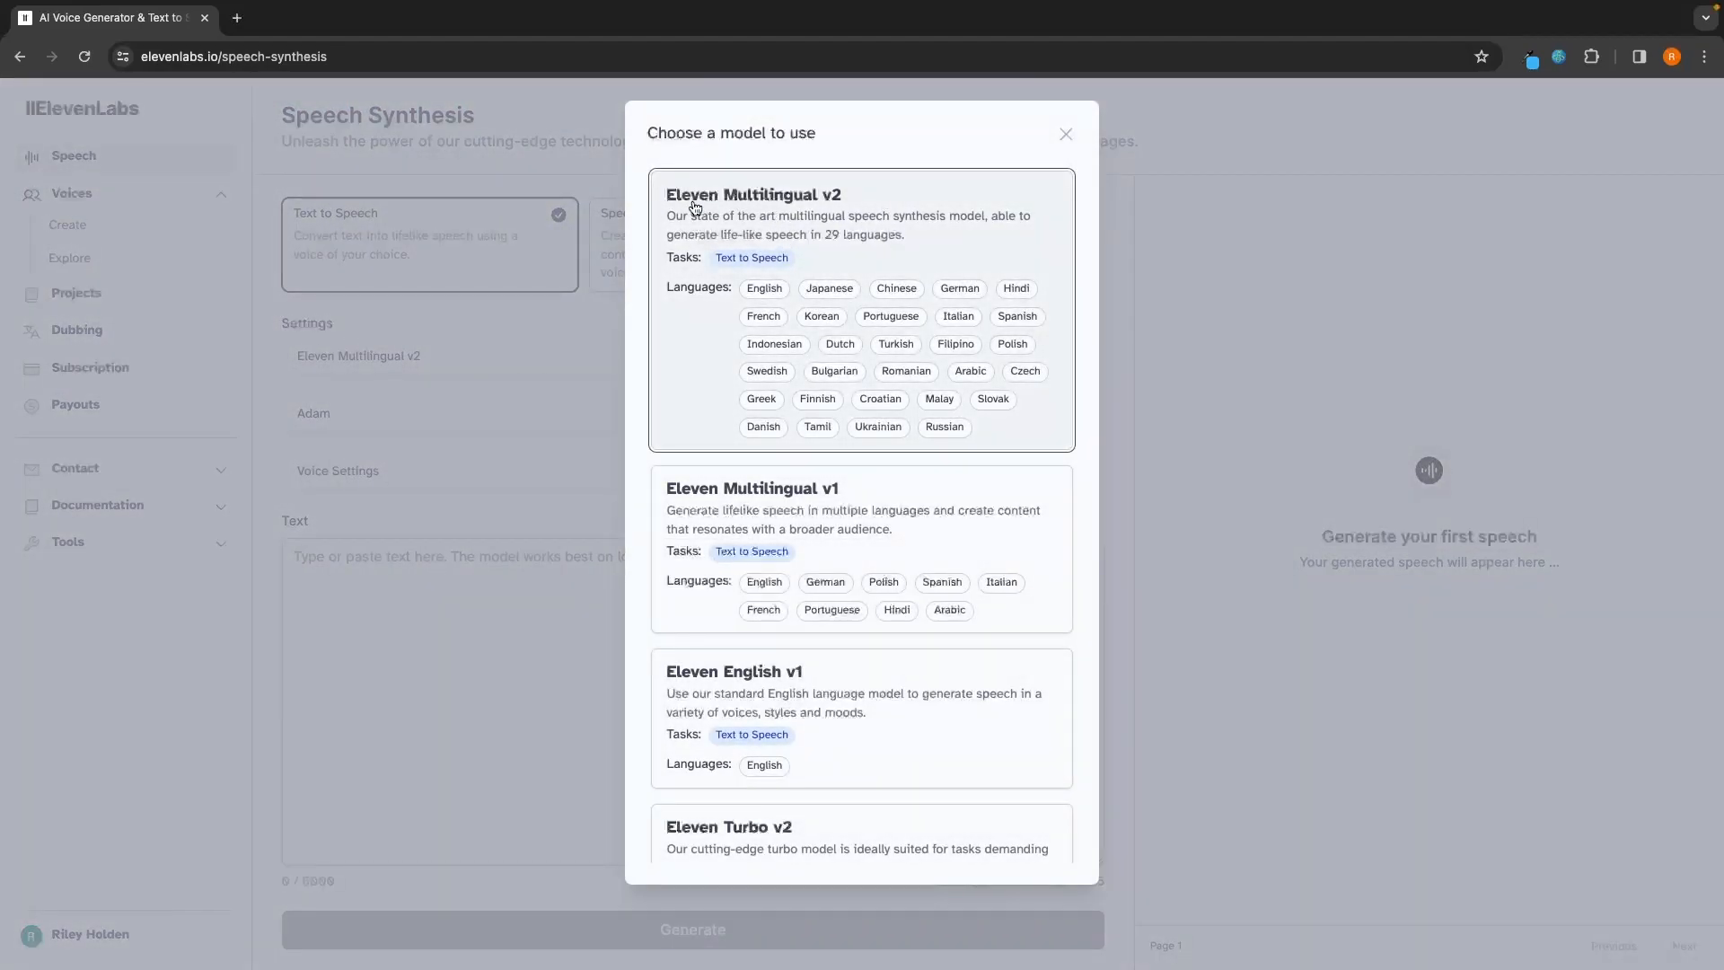
{"action": "left_click", "coordinate": [818, 207]}
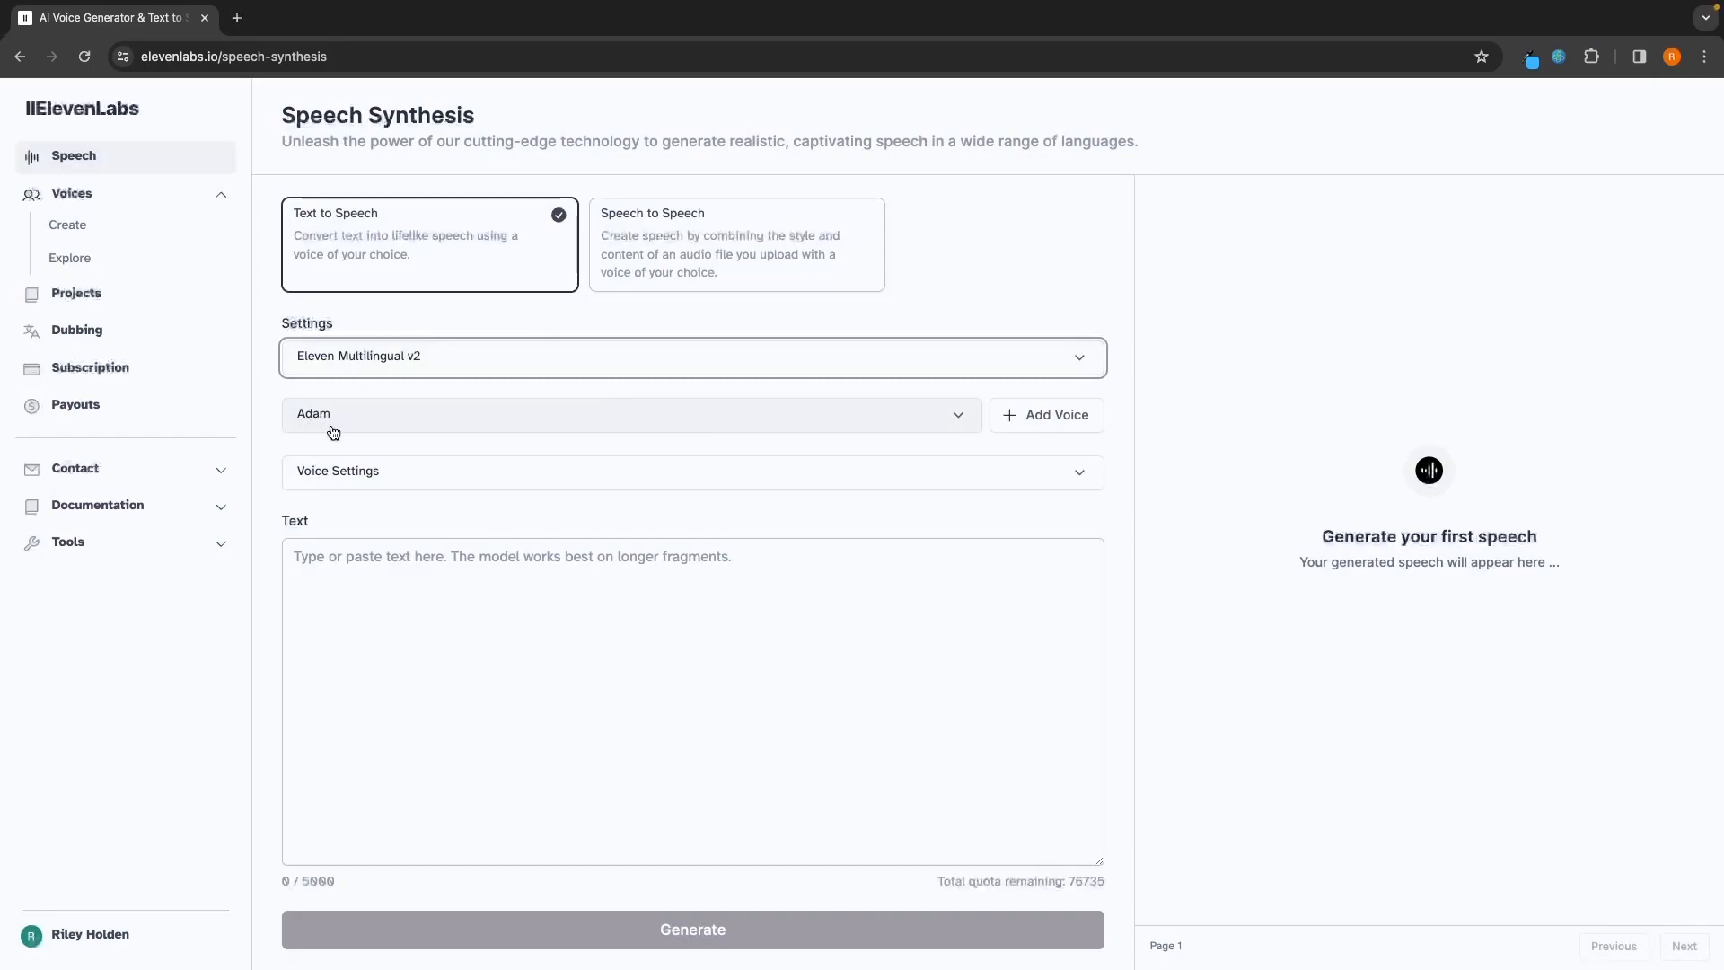
Step: Select the newly cloned British voice as the voice for speech generation
{"action": "left_click", "coordinate": [289, 421]}
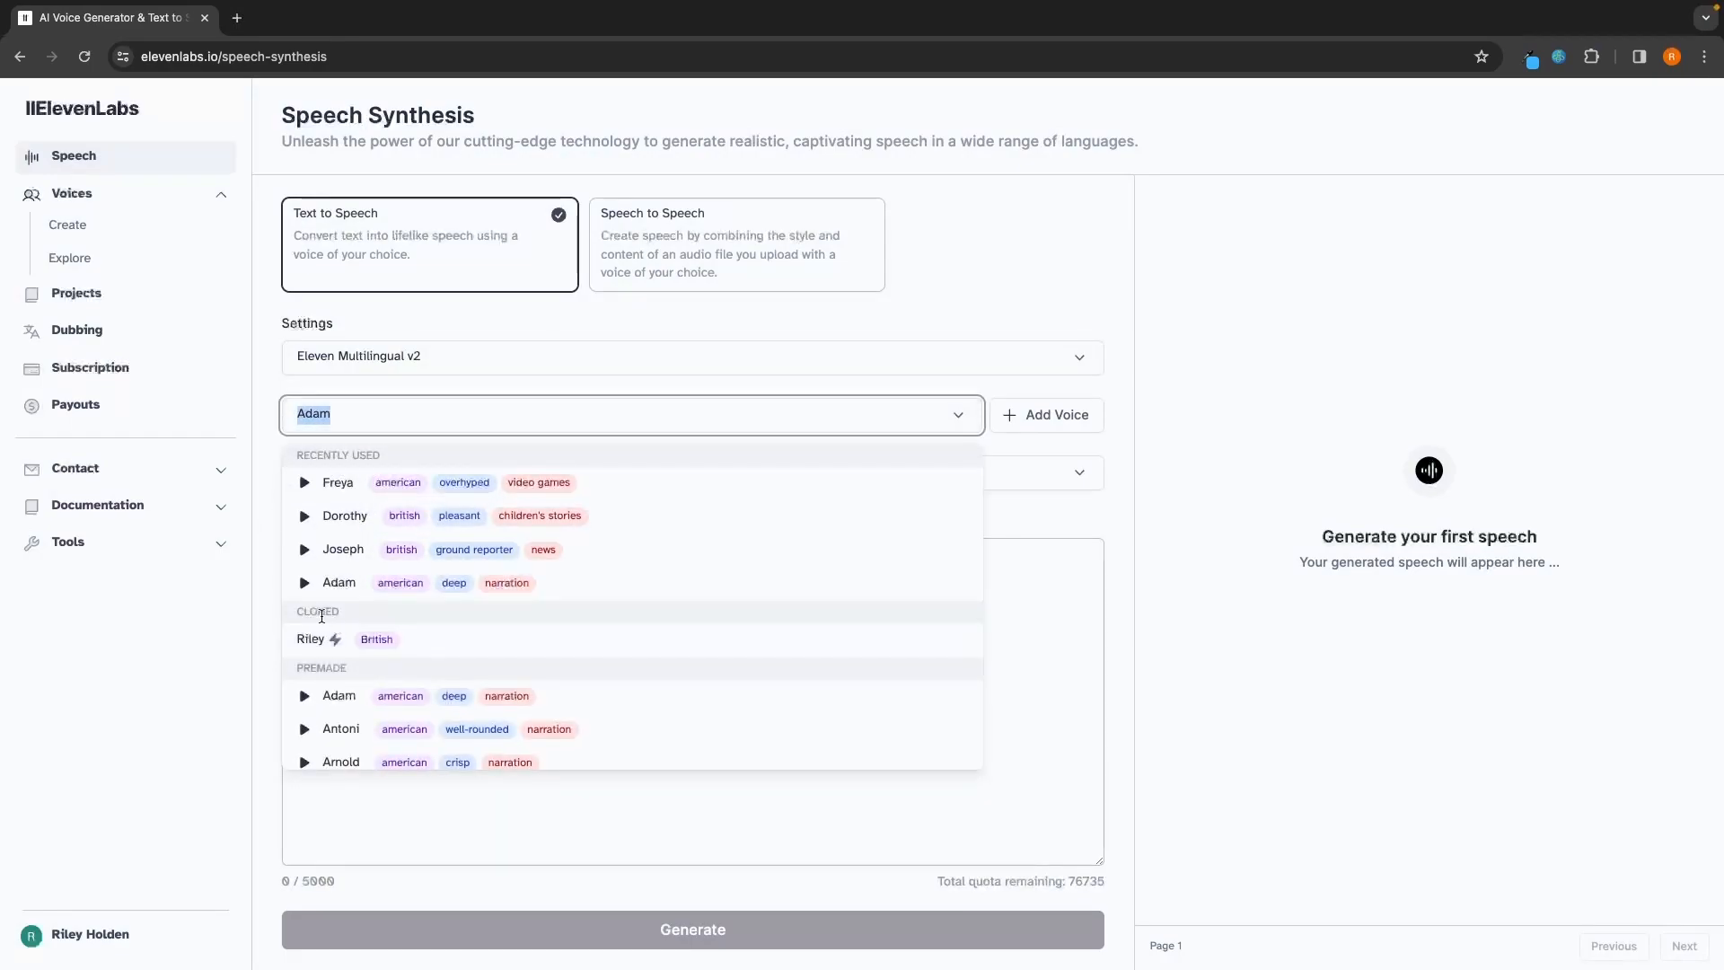
{"action": "left_click_drag", "start_coordinate": [297, 611], "coordinate": [355, 613]}
{"action": "left_click", "coordinate": [355, 613]}
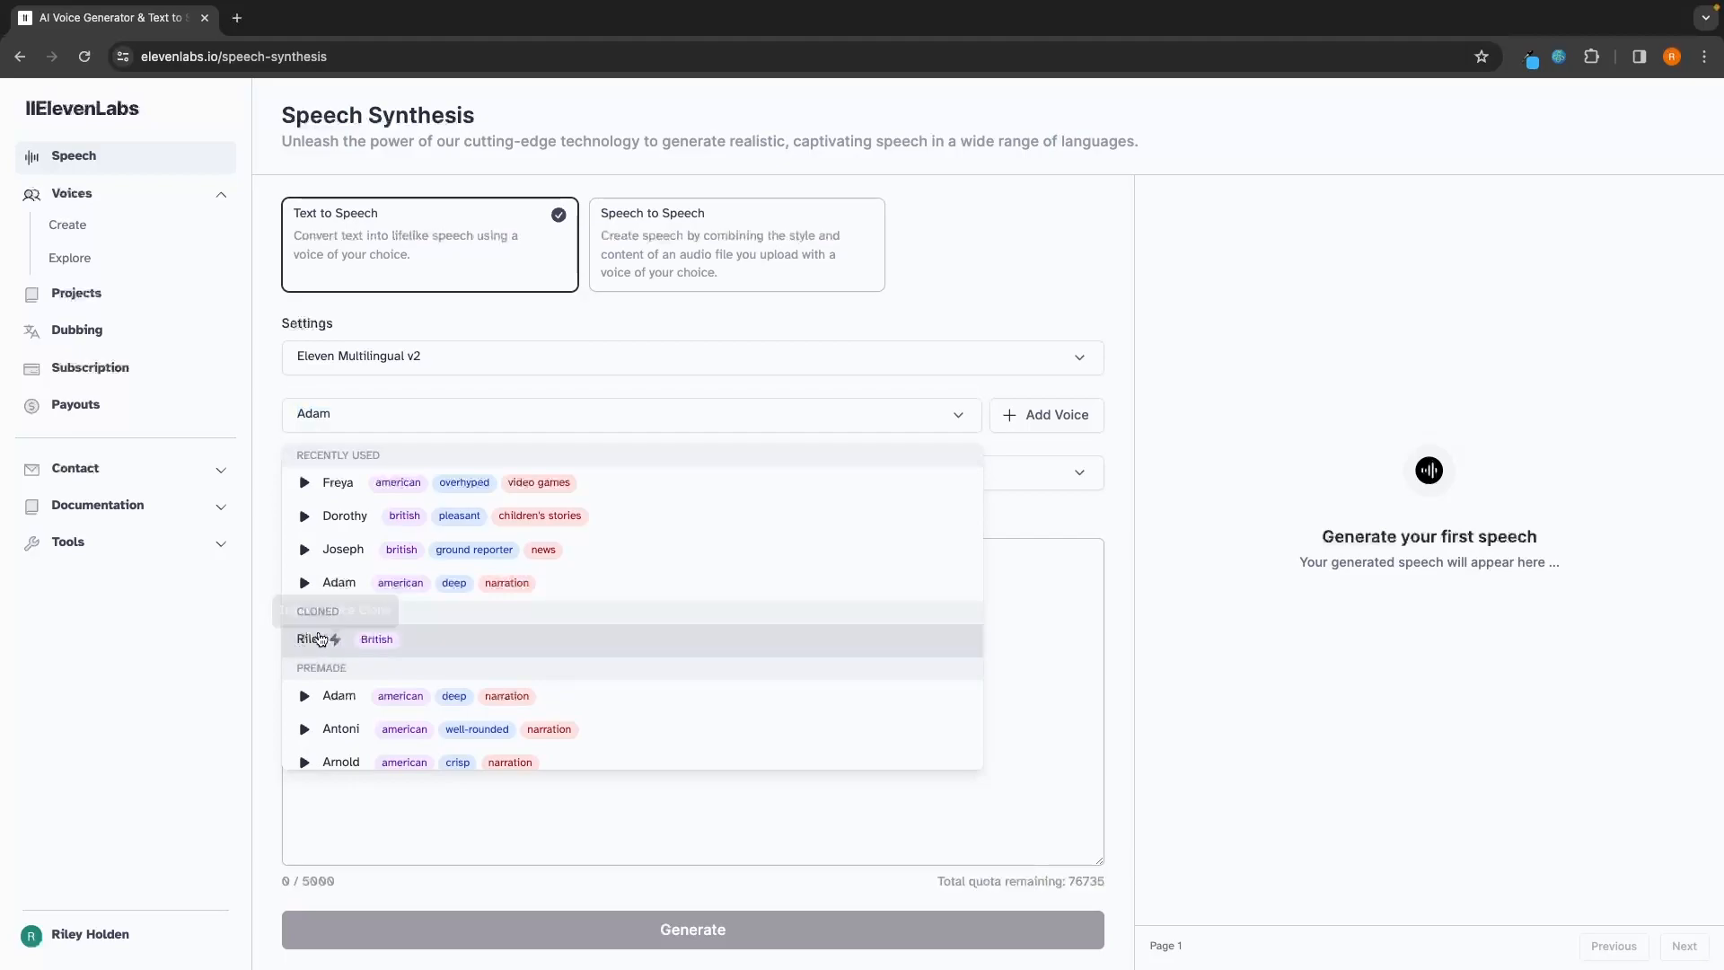
{"action": "left_click", "coordinate": [308, 641]}
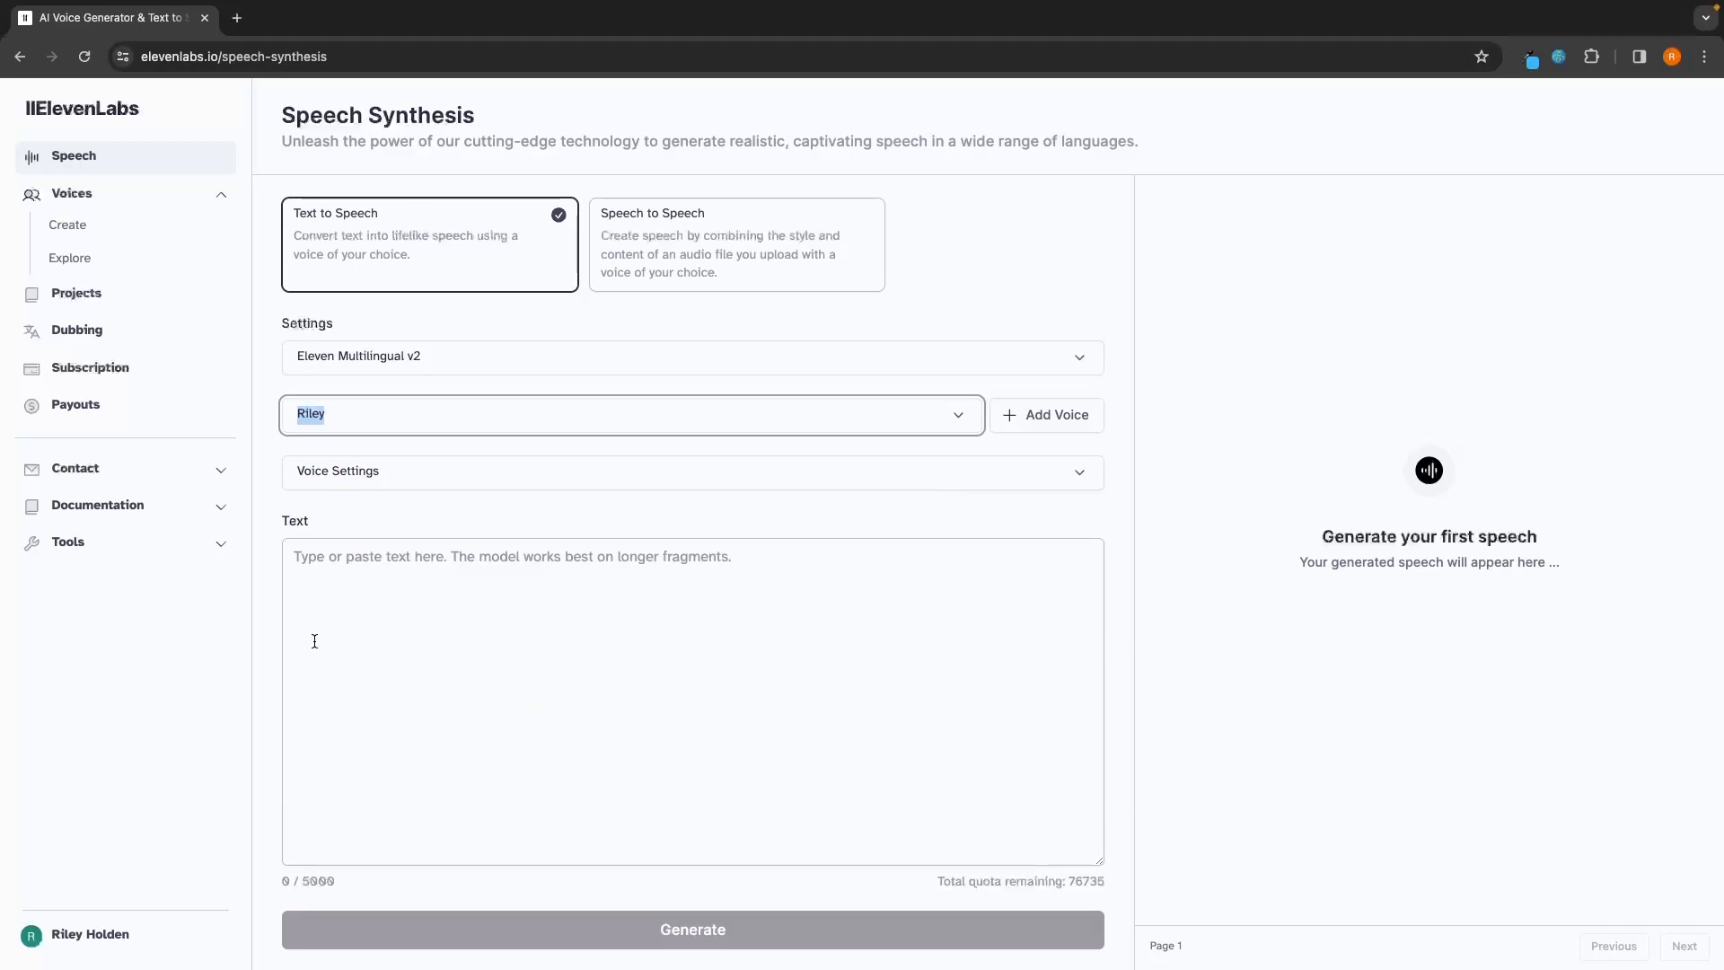
Step: Adjust the cloned voice's Stability and Clarity + Similarity settings, with Style Exaggeration at None, and collapse the voice settings
{"action": "left_click", "coordinate": [391, 474]}
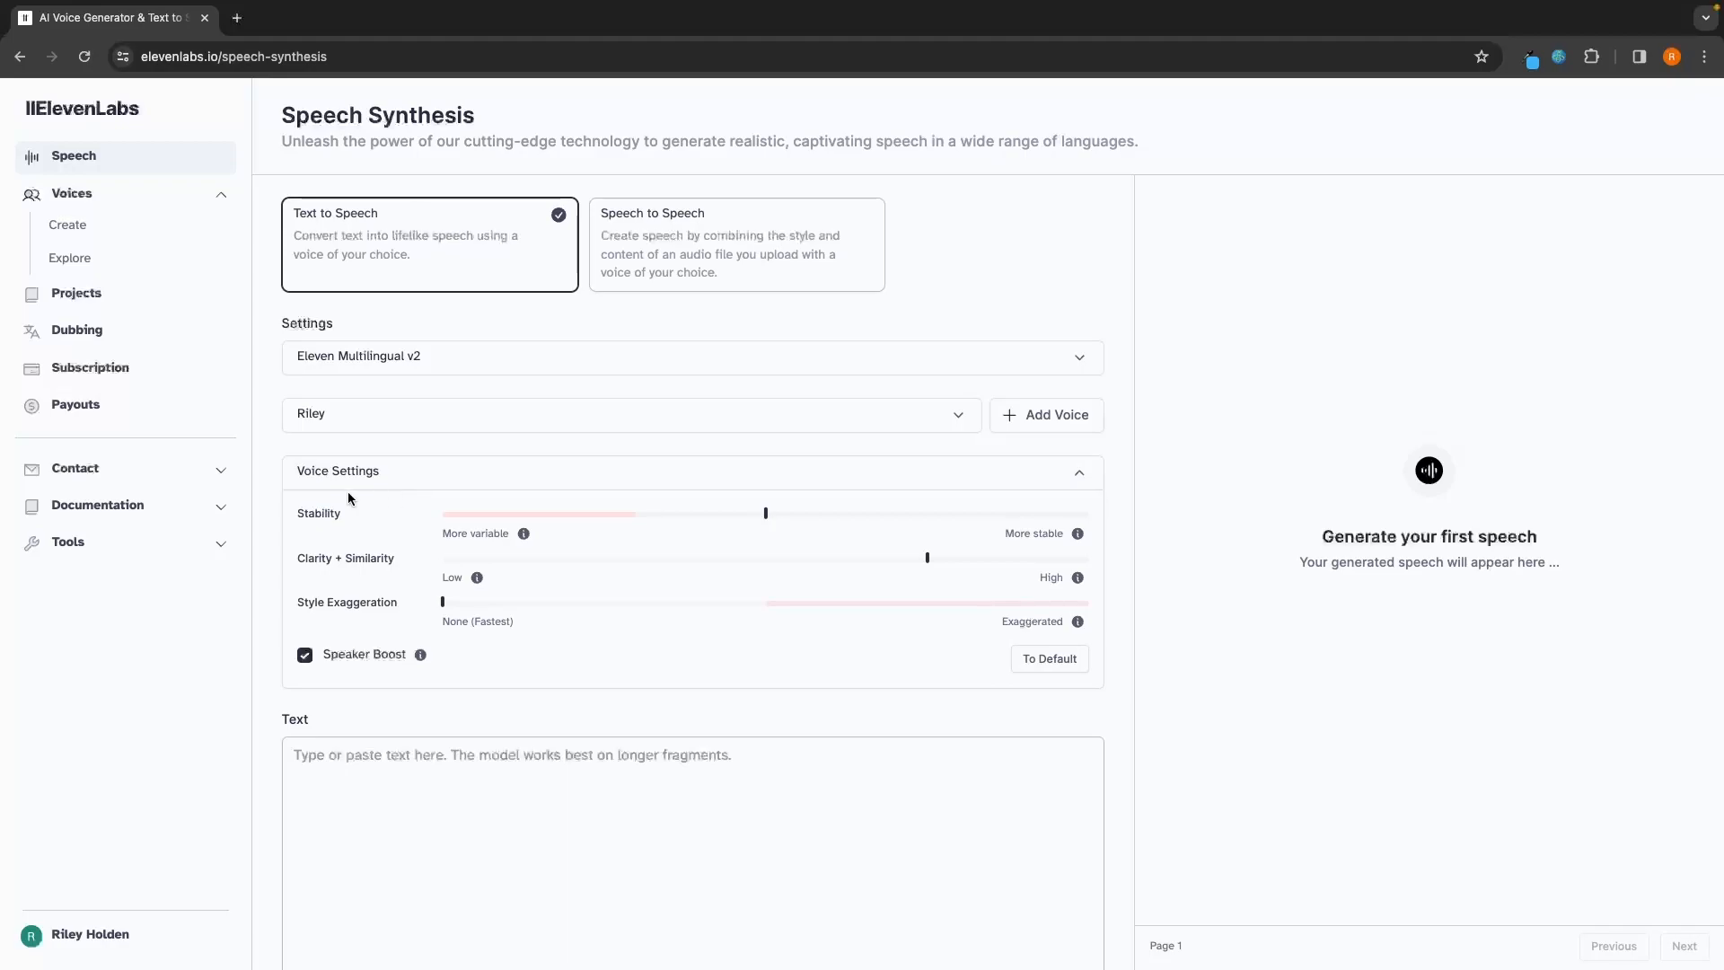
{"action": "left_click_drag", "start_coordinate": [765, 513], "coordinate": [649, 514]}
{"action": "left_click_drag", "start_coordinate": [653, 523], "coordinate": [711, 511]}
{"action": "left_click_drag", "start_coordinate": [1047, 518], "coordinate": [836, 530]}
{"action": "left_click_drag", "start_coordinate": [927, 559], "coordinate": [682, 563]}
{"action": "left_click_drag", "start_coordinate": [792, 569], "coordinate": [840, 571]}
{"action": "left_click_drag", "start_coordinate": [1089, 558], "coordinate": [902, 564]}
{"action": "left_click_drag", "start_coordinate": [441, 602], "coordinate": [395, 634]}
{"action": "left_click", "coordinate": [970, 475]}
Step: Enter "Subscribe to the G-Force North YouTube channel" as the text to convert to speech
{"action": "scroll", "coordinate": [562, 582], "scroll_direction": "down", "scroll_amount": 2}
{"action": "left_click", "coordinate": [562, 582]}
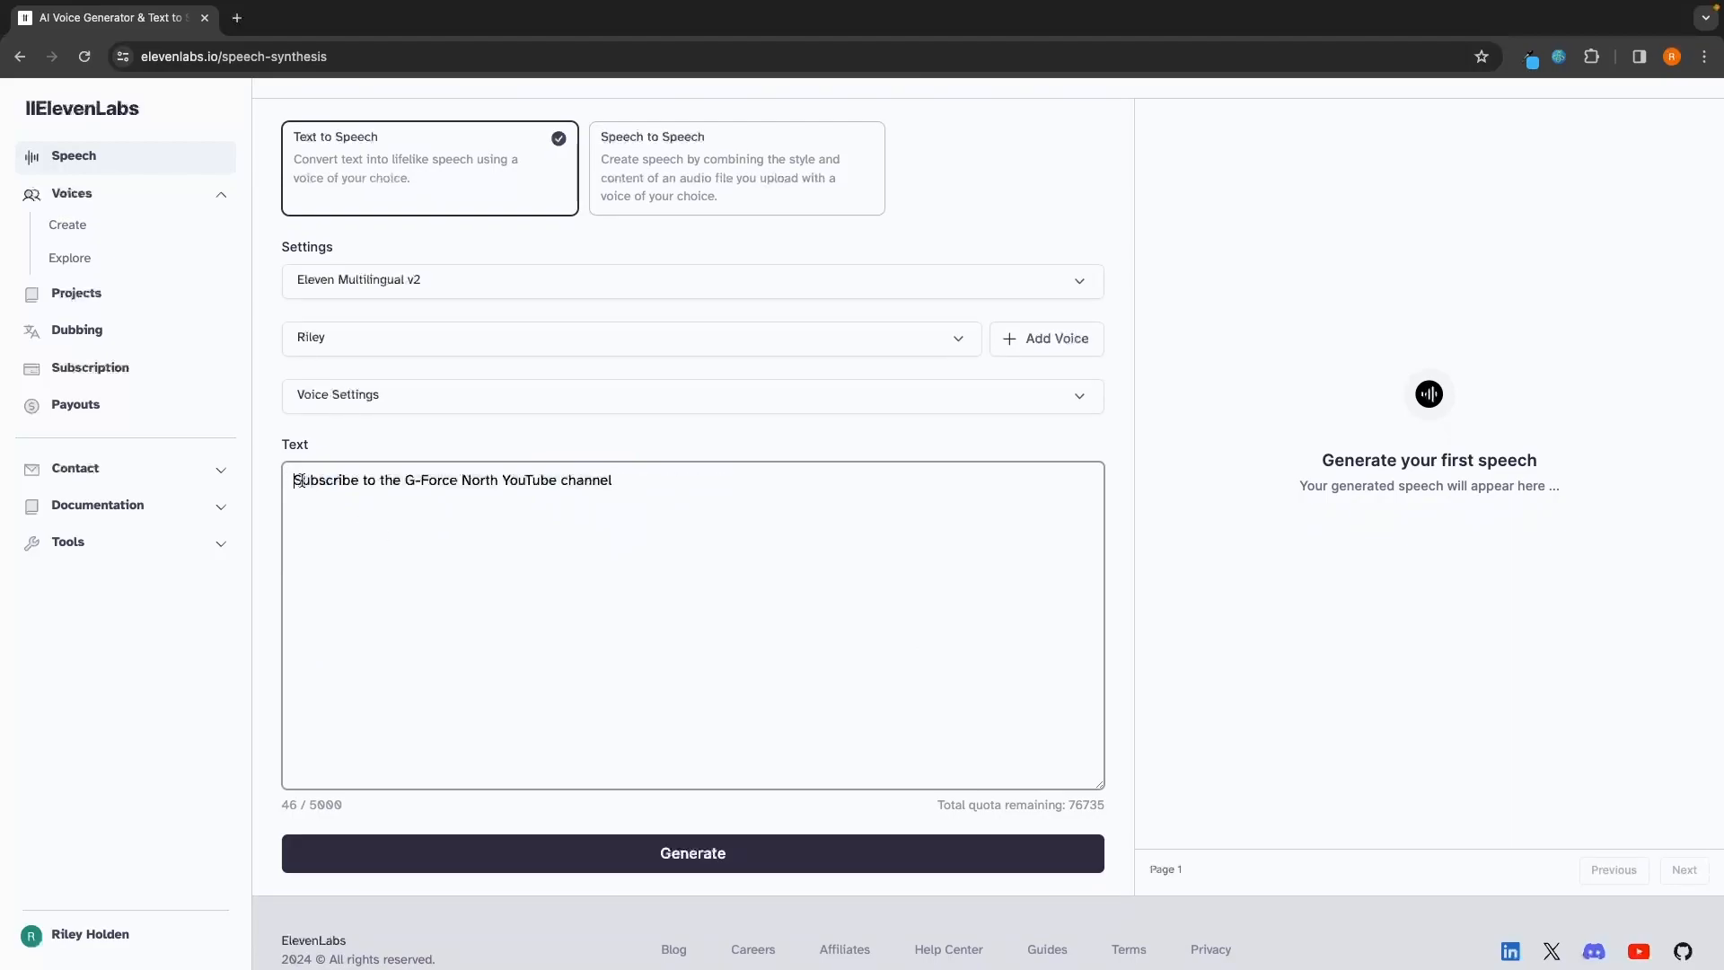
{"action": "left_click_drag", "start_coordinate": [296, 481], "coordinate": [587, 510]}
{"action": "left_click", "coordinate": [694, 510]}
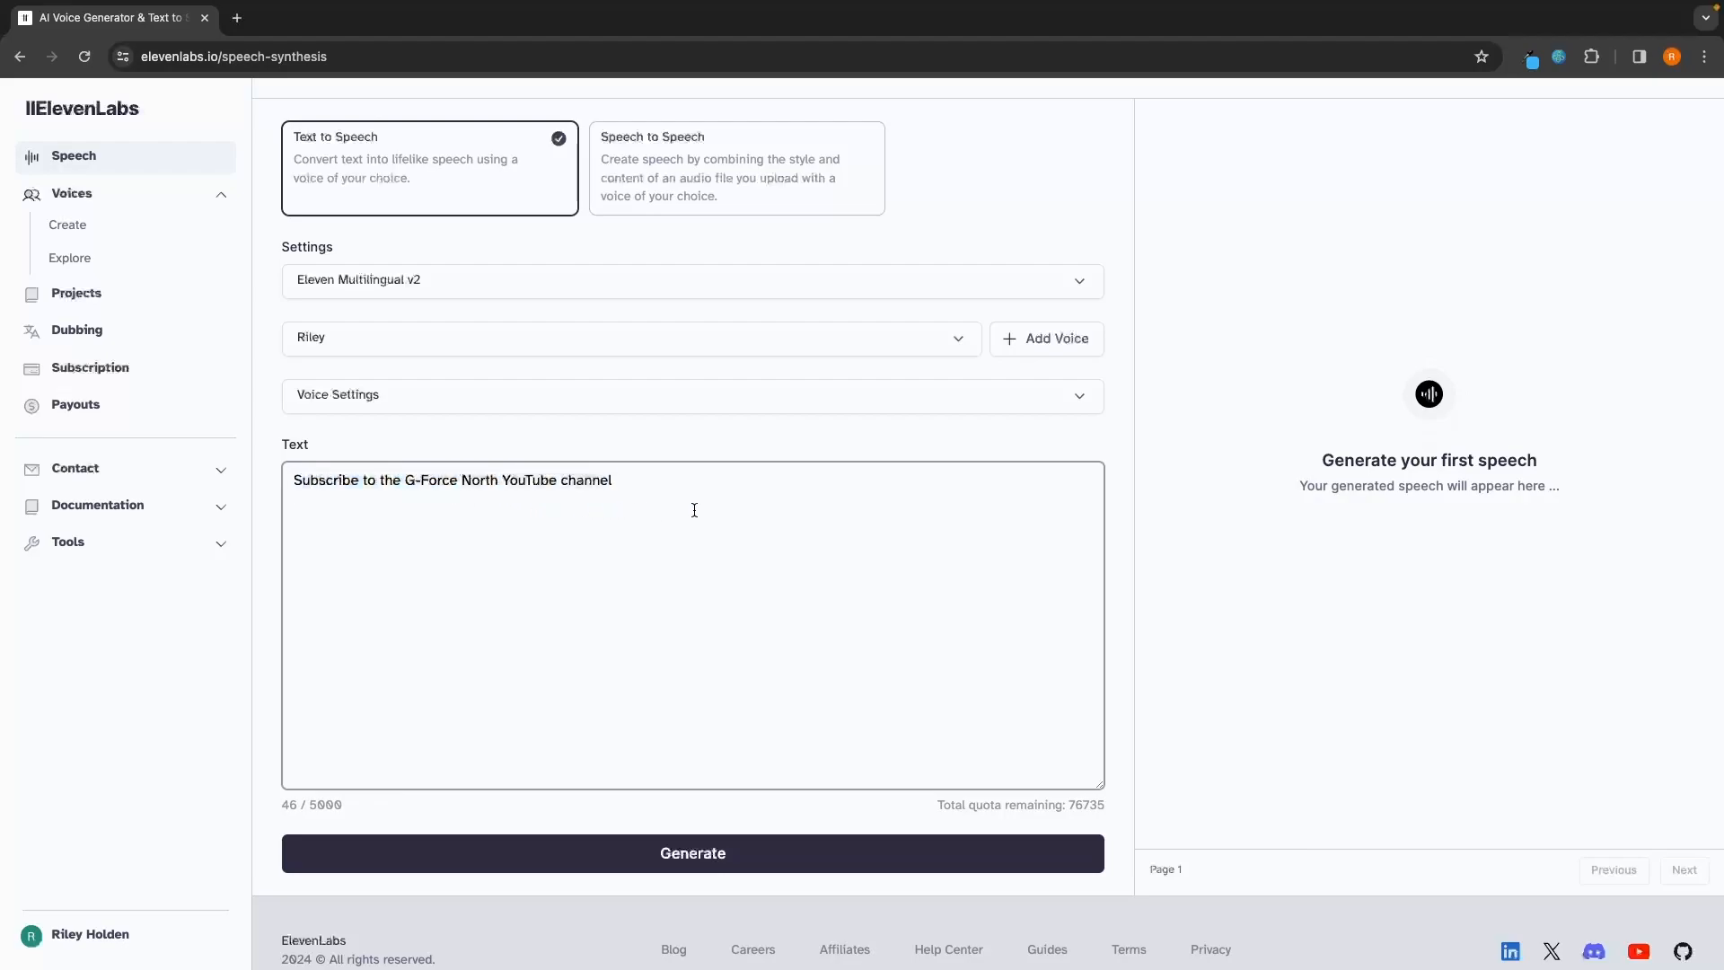